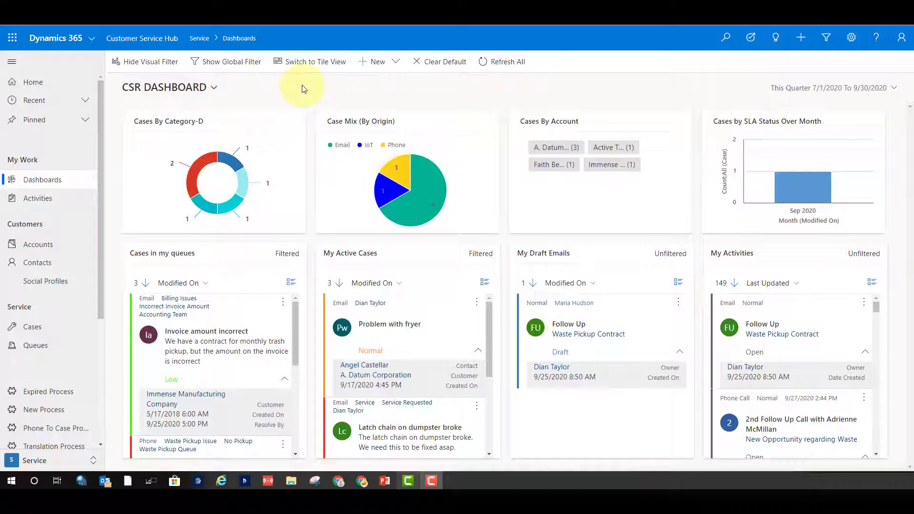
# Open the Tier 1 Dashboard and show its visual filter charts
pyautogui.click(214, 87)
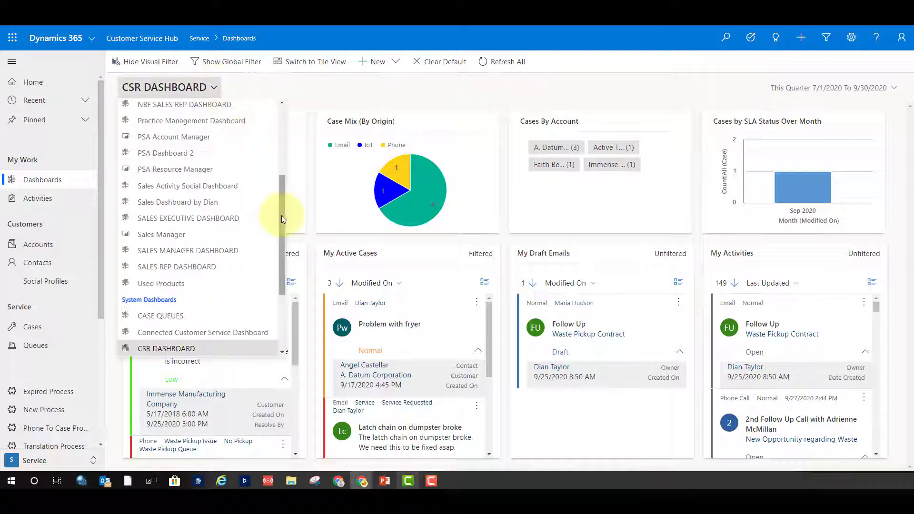
pyautogui.moveTo(282, 215); pyautogui.dragTo(277, 295)
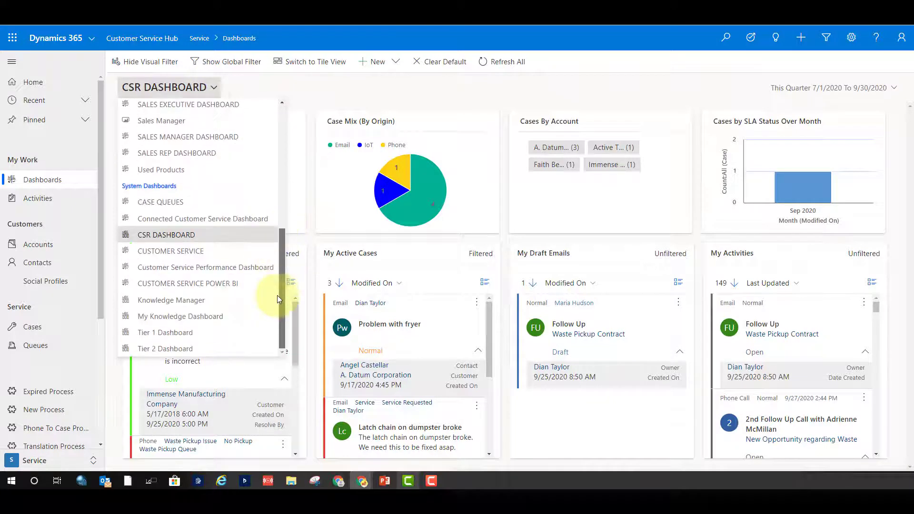
pyautogui.click(164, 333)
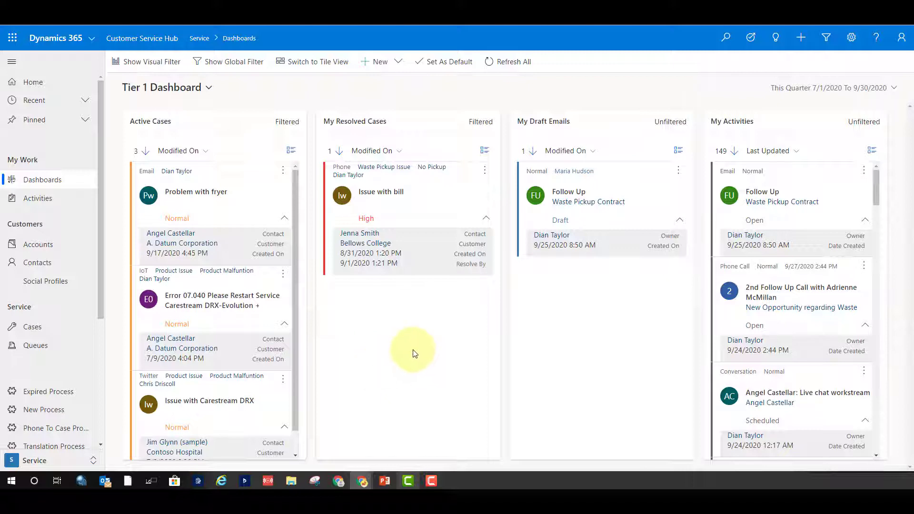
pyautogui.press('F10')
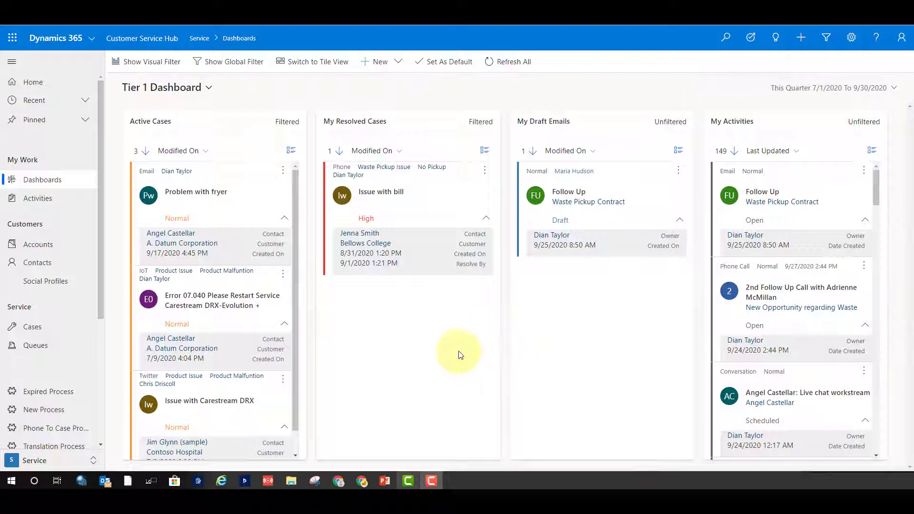
pyautogui.click(155, 63)
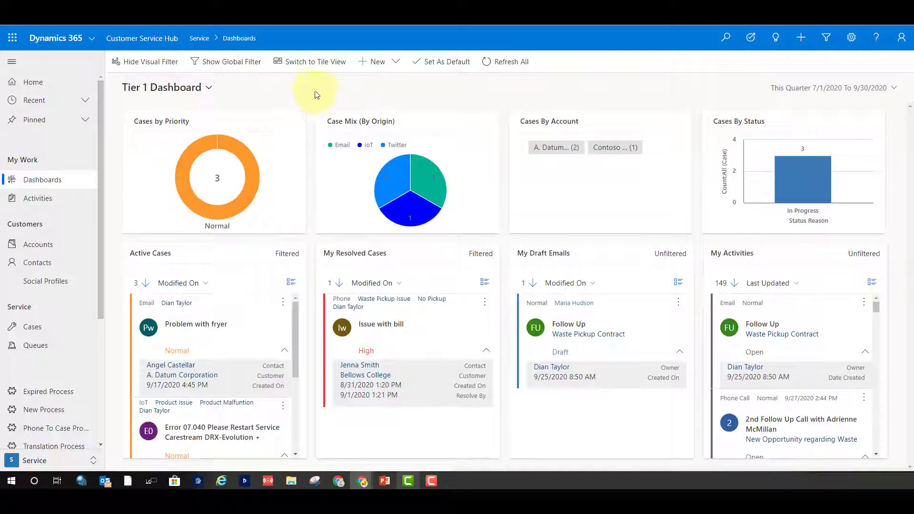
# Show the Tier 1 Dashboard in tile view and look through the records behind the Active Cases and My Activities tiles
pyautogui.click(302, 67)
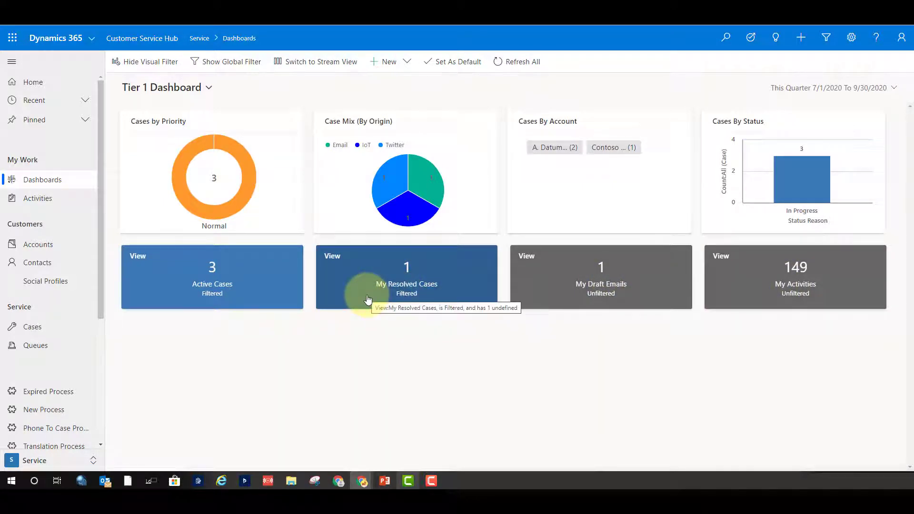
pyautogui.click(272, 301)
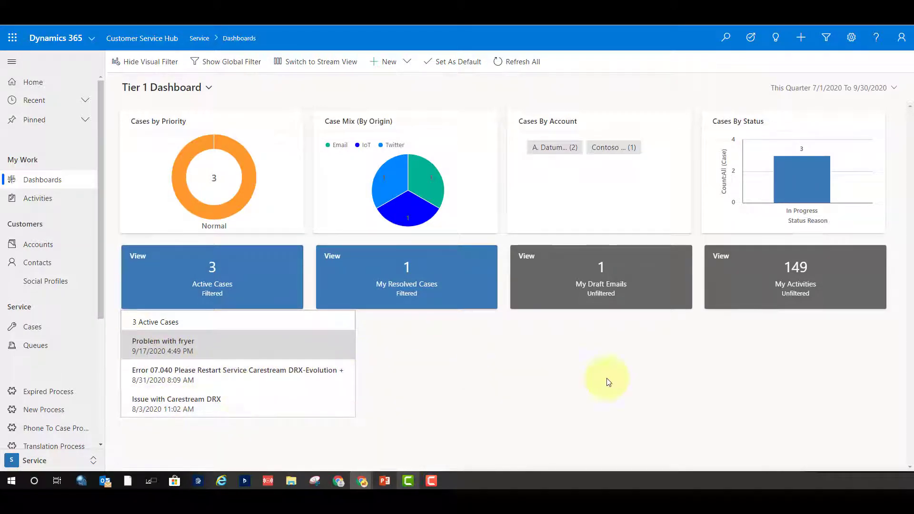
pyautogui.click(788, 309)
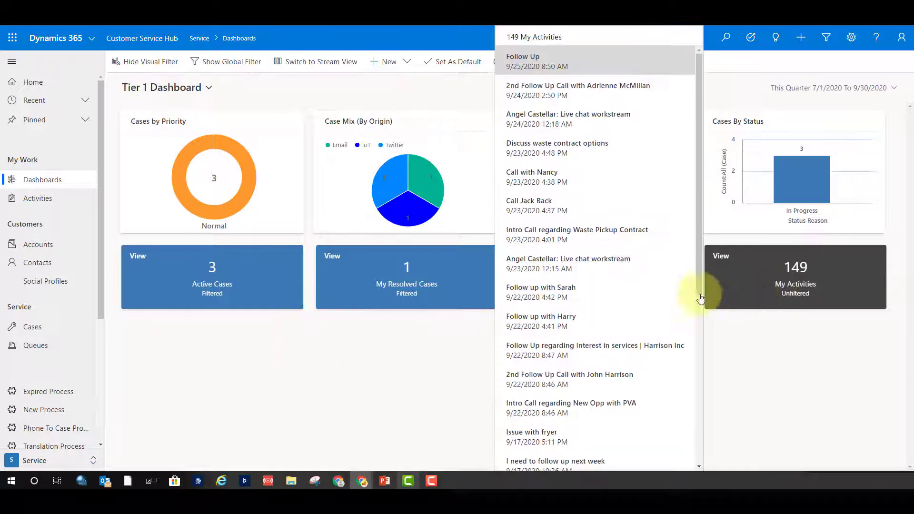
pyautogui.scroll(-2, 683, 295)
pyautogui.scroll(-4, 684, 295)
pyautogui.scroll(5, 684, 292)
pyautogui.click(767, 371)
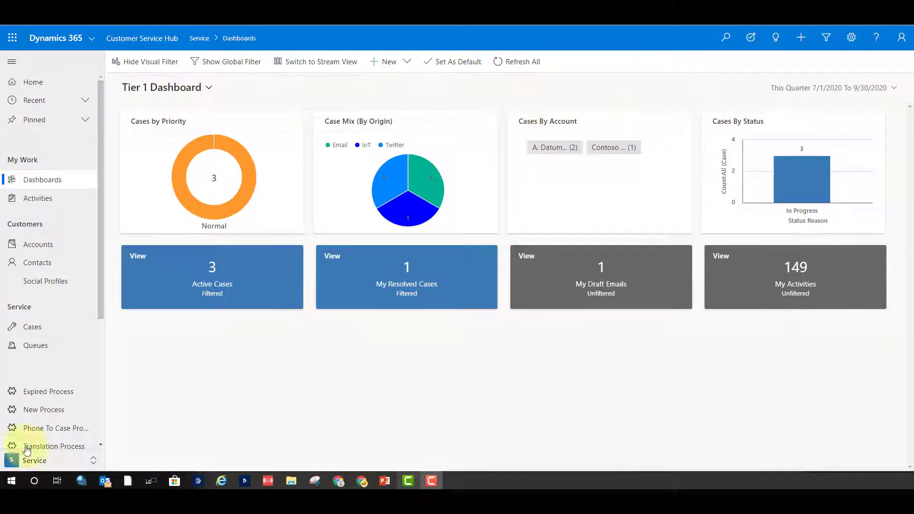
# Open the Tier 2 Dashboard and examine its case stream, charts, and queue and view tiles
pyautogui.click(206, 87)
pyautogui.scroll(-1, 200, 334)
pyautogui.click(183, 350)
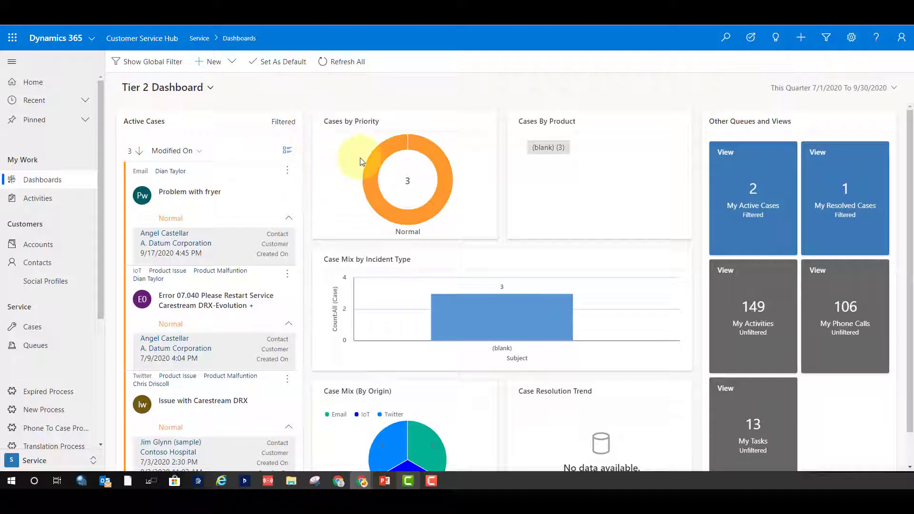
pyautogui.scroll(-1, 487, 401)
pyautogui.scroll(-1, 483, 399)
pyautogui.scroll(1, 482, 398)
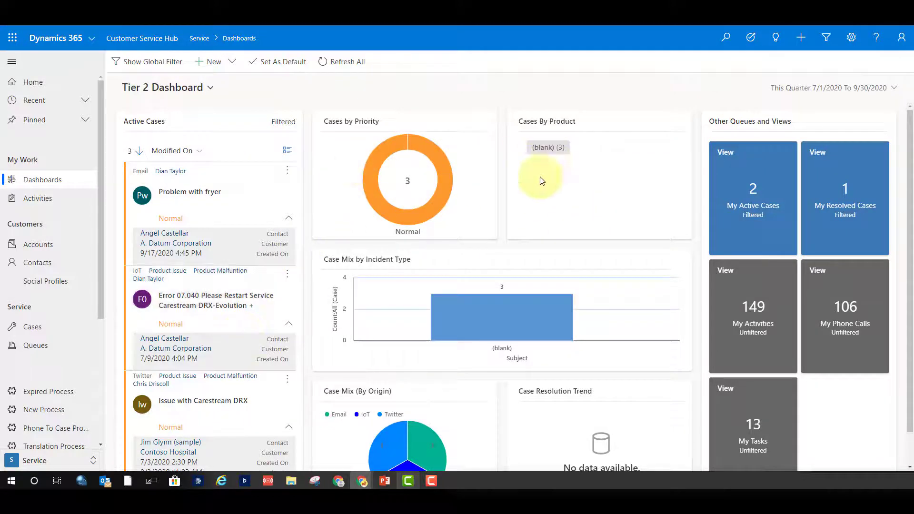
pyautogui.scroll(-1, 416, 373)
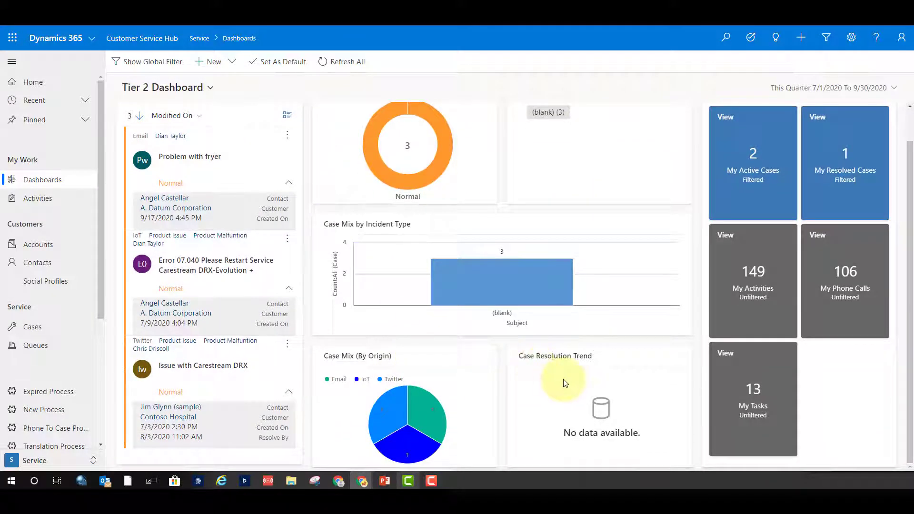
pyautogui.scroll(1, 564, 383)
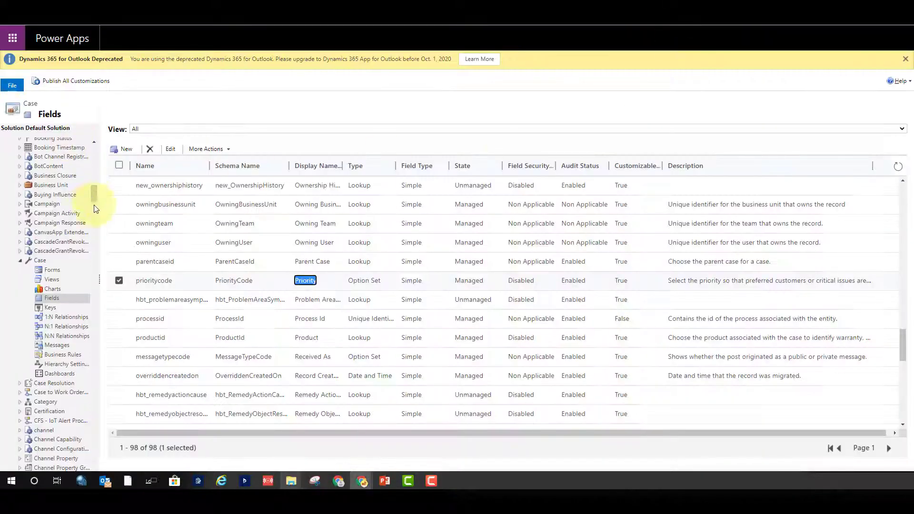
# In the Power Apps Default Solution, collapse the entities and open the Dashboards component list
pyautogui.moveTo(93, 190); pyautogui.dragTo(93, 142)
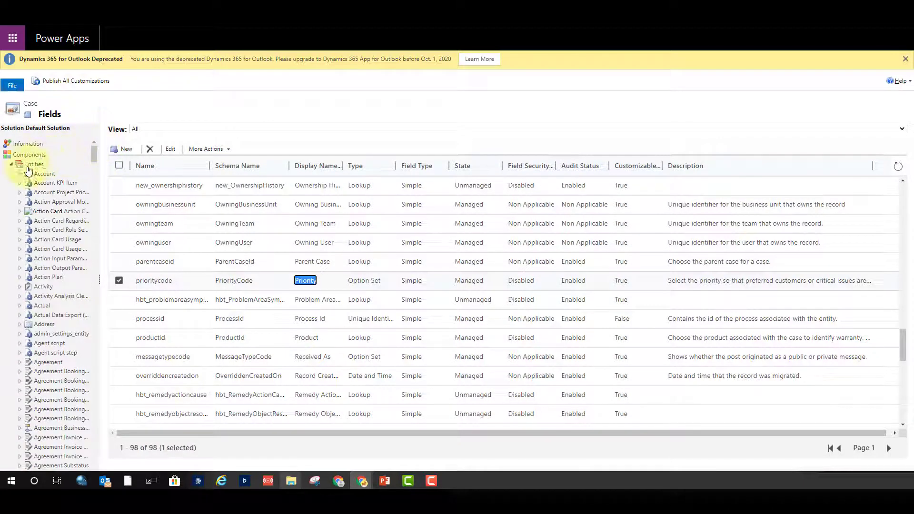
pyautogui.click(11, 166)
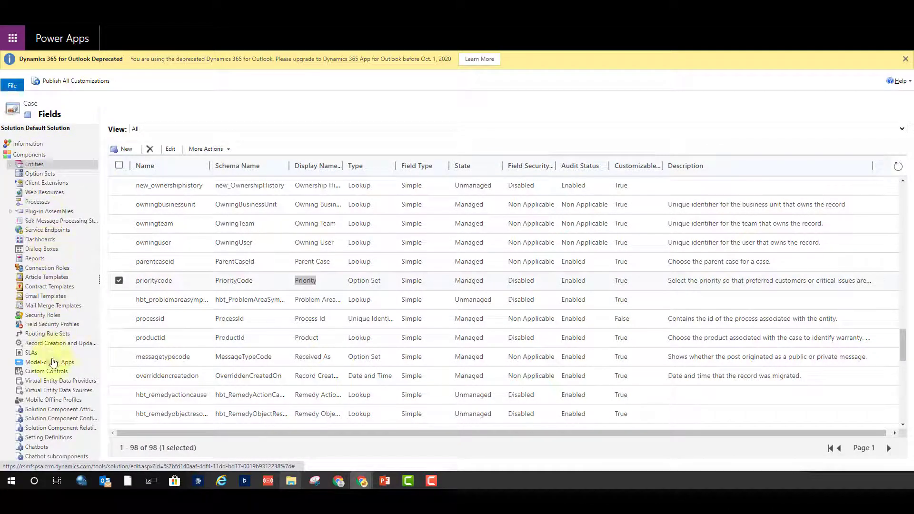
pyautogui.click(39, 240)
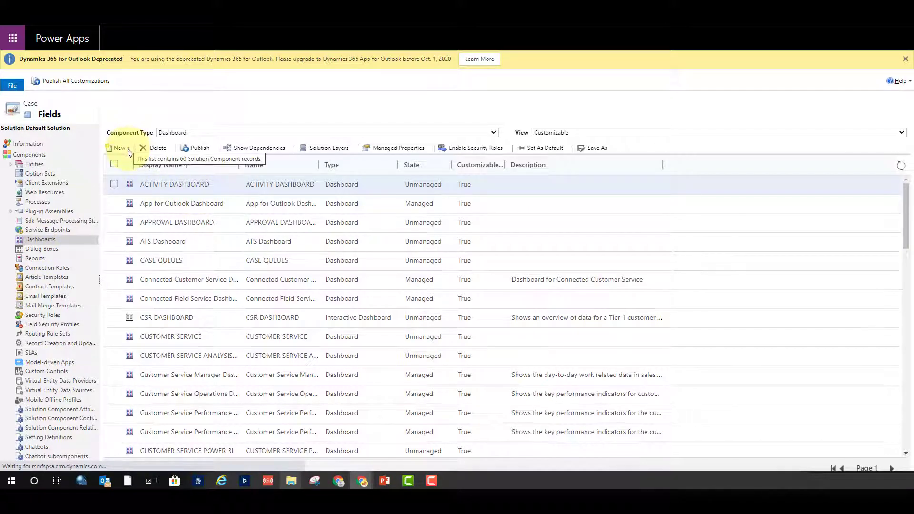
# Create a new interactive experience dashboard using the multi-stream 4-Column Overview layout
pyautogui.click(129, 149)
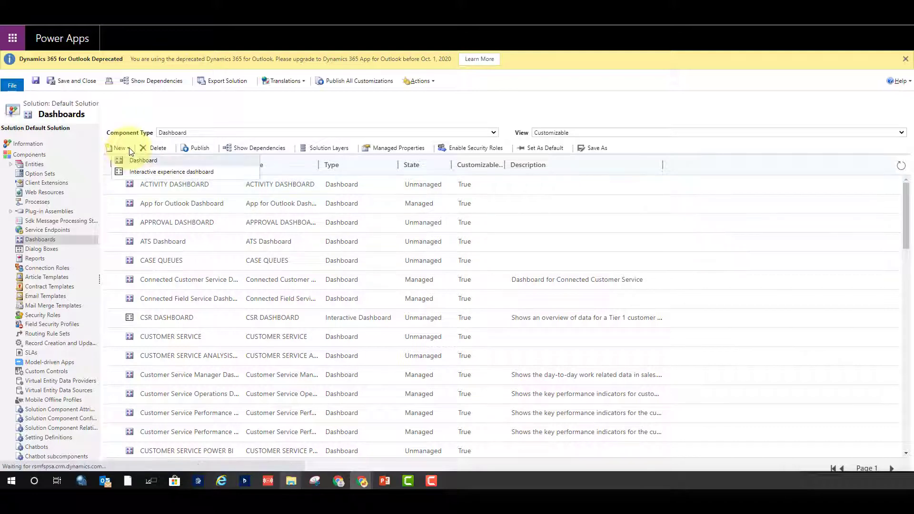
pyautogui.click(173, 173)
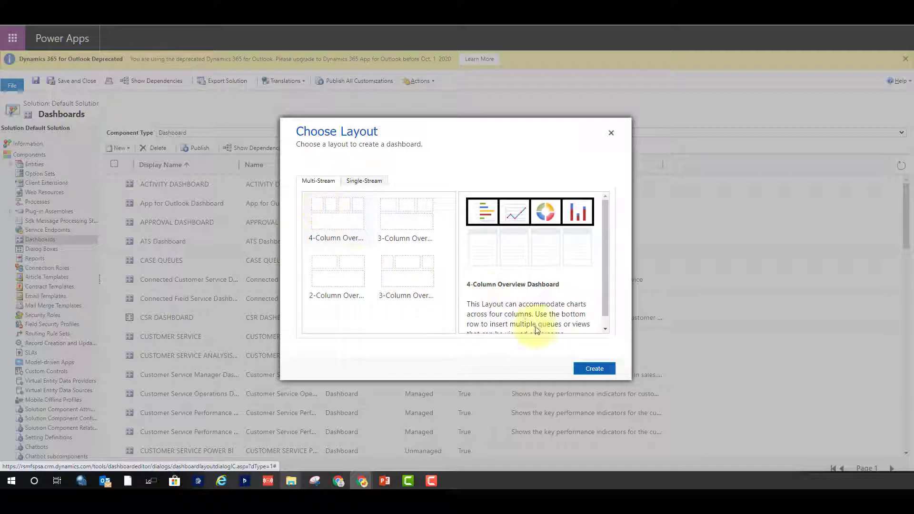
pyautogui.click(590, 369)
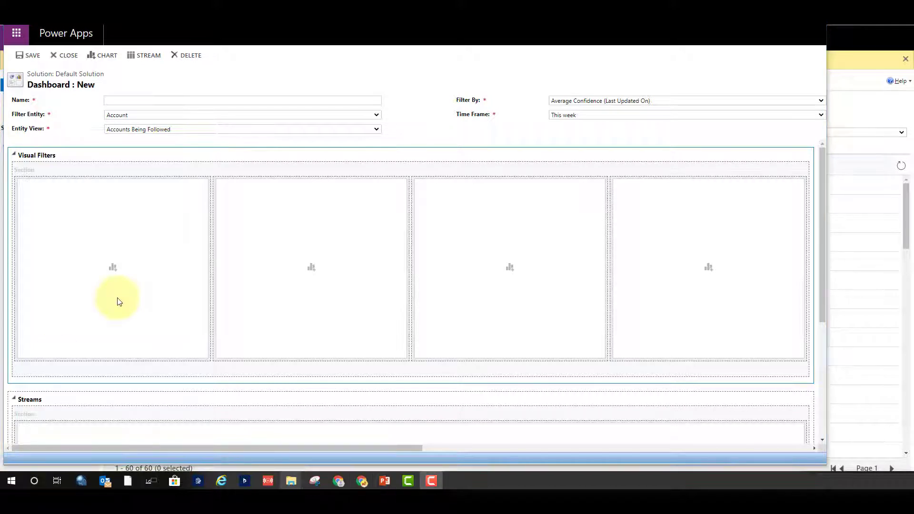
# Look through the entity views available for the Account filter entity
pyautogui.click(108, 100)
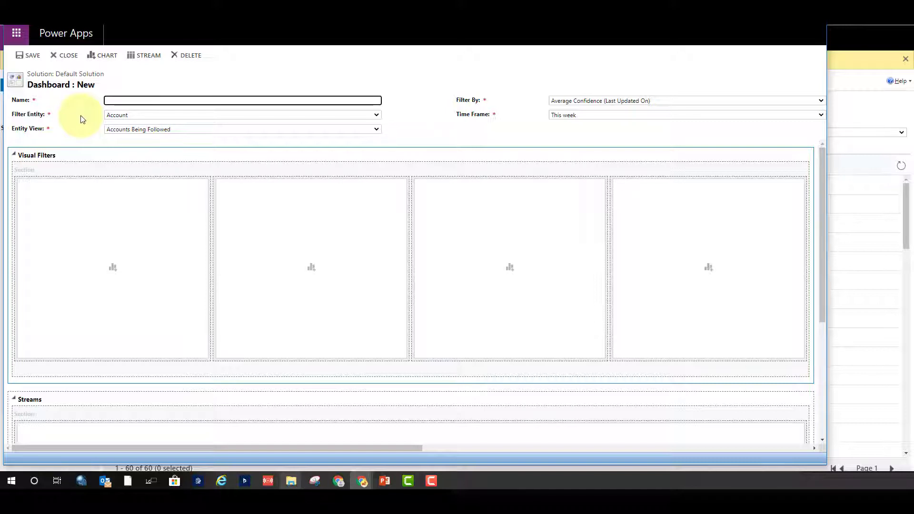
pyautogui.click(137, 130)
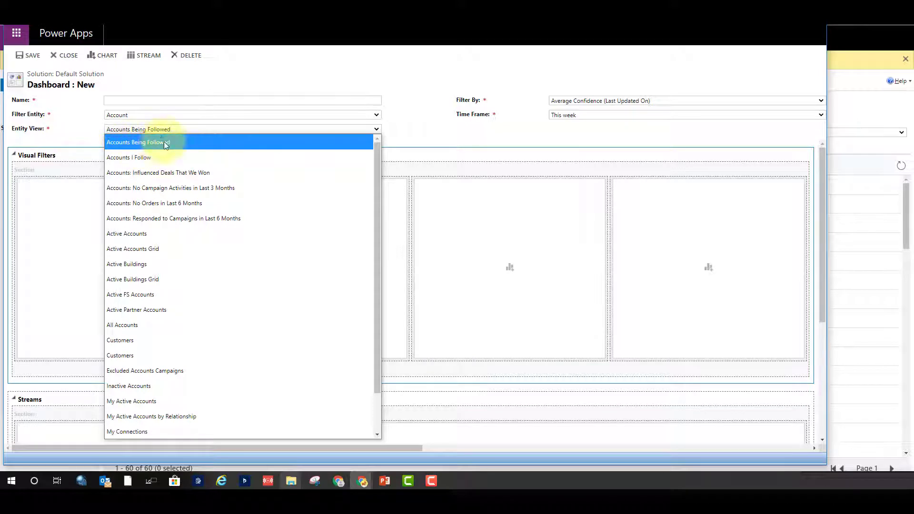
pyautogui.click(69, 139)
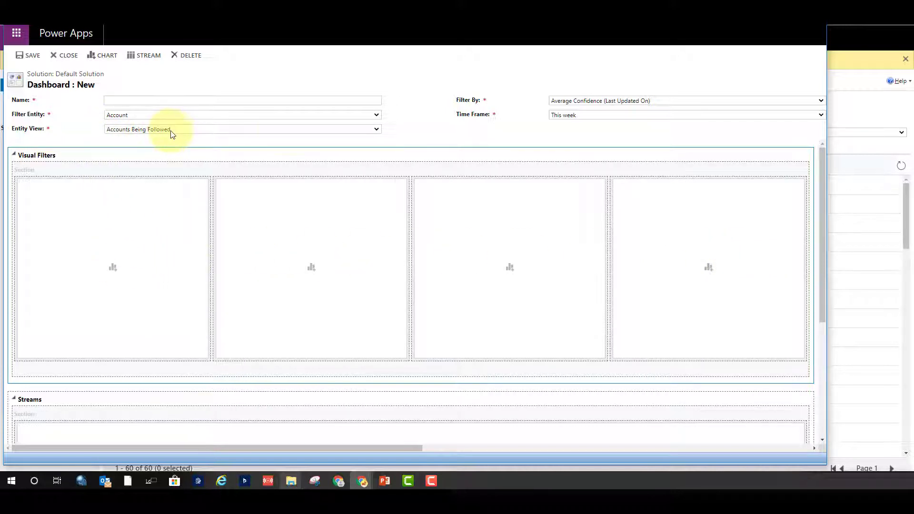
pyautogui.click(212, 129)
# Name the dashboard "cases" and set its filter entity to Case with the Active Cases entity view
pyautogui.click(180, 115)
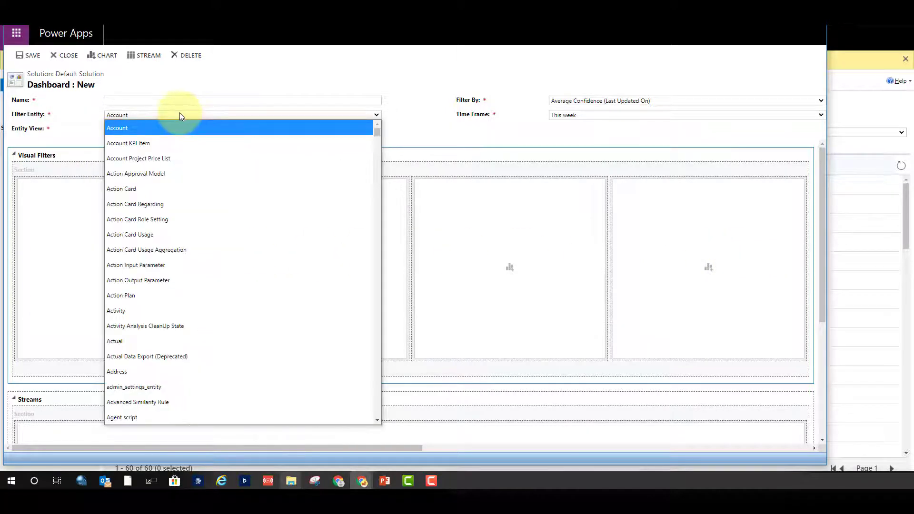
pyautogui.press('c')
pyautogui.click(166, 114)
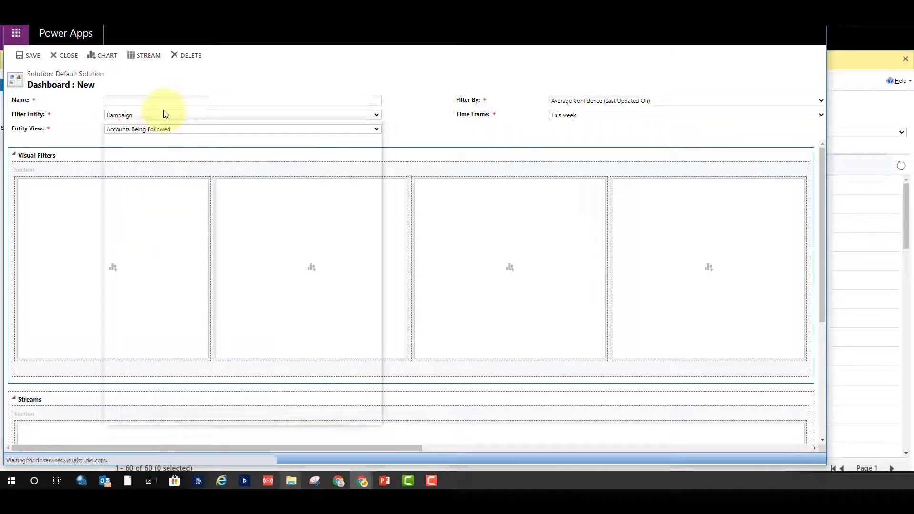
pyautogui.write('cases')
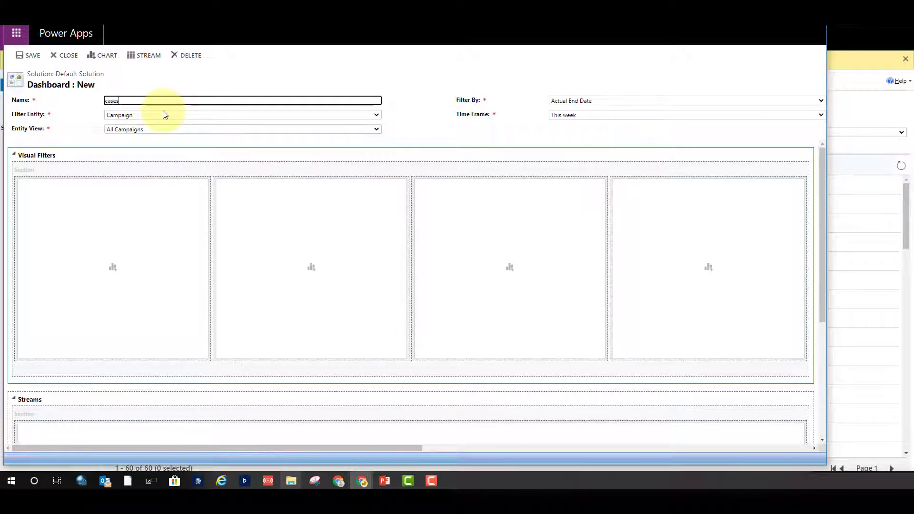
pyautogui.click(164, 115)
pyautogui.scroll(-4, 167, 196)
pyautogui.scroll(-2, 168, 193)
pyautogui.click(136, 220)
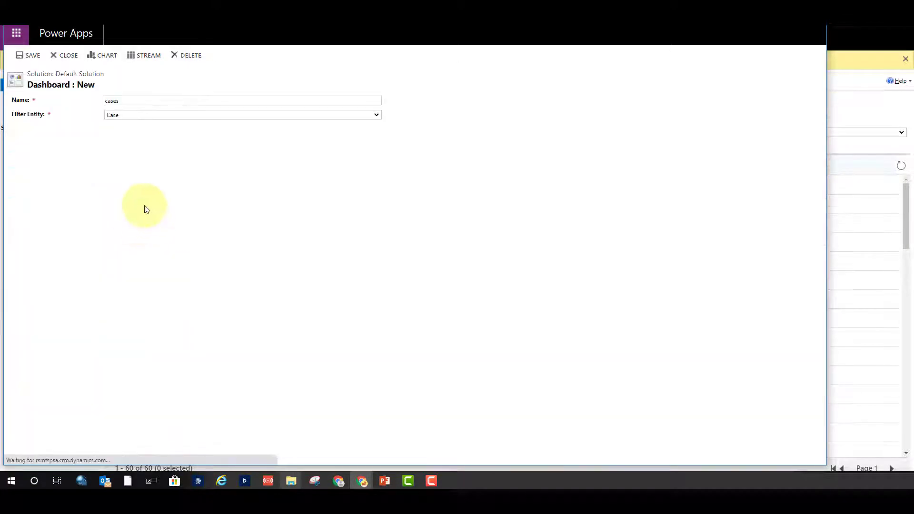
pyautogui.click(148, 130)
pyautogui.click(148, 133)
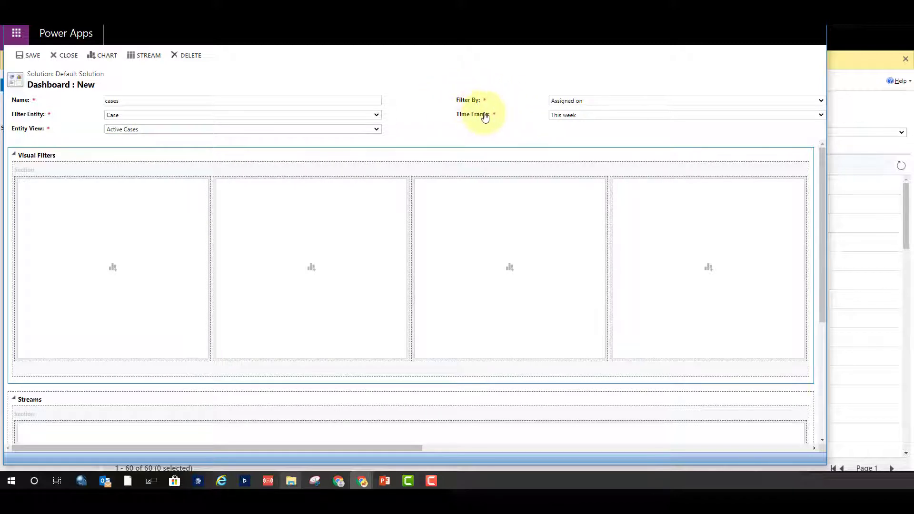
# Filter the dashboard by Modified On with a time frame of Last quarter
pyautogui.click(573, 103)
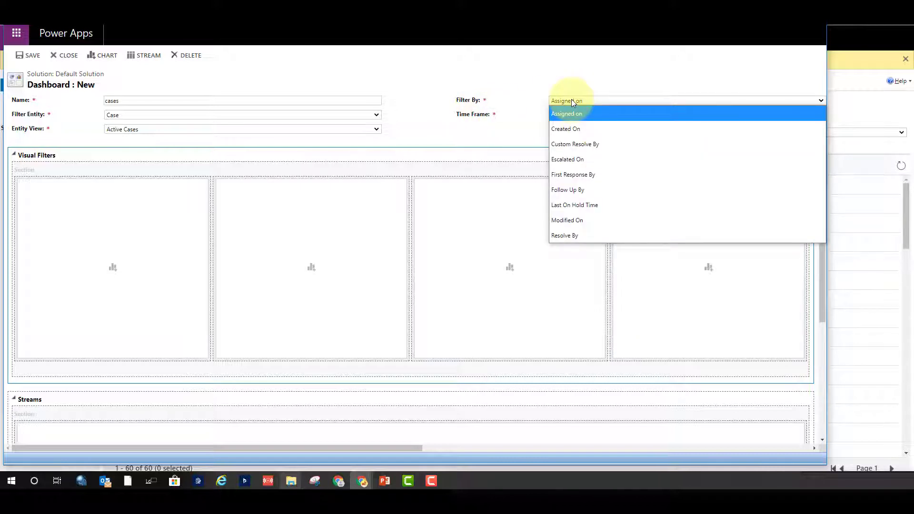
pyautogui.click(580, 220)
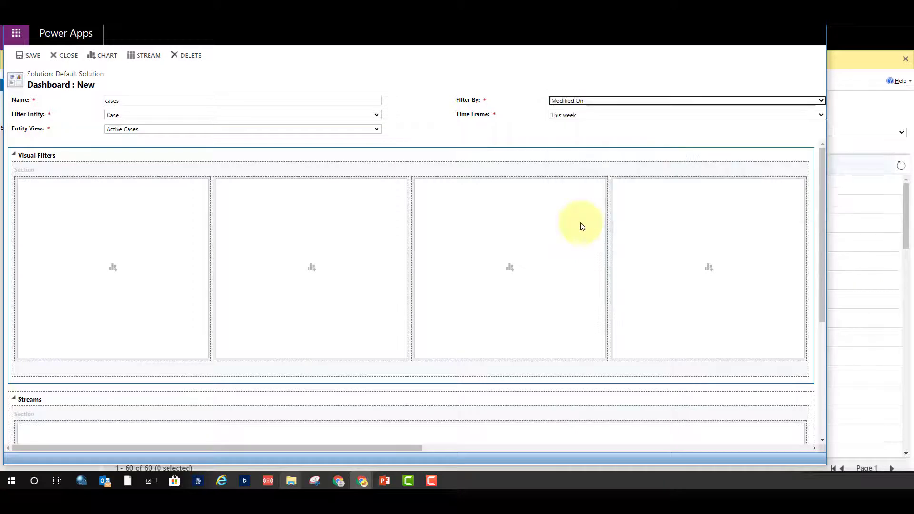
pyautogui.click(571, 115)
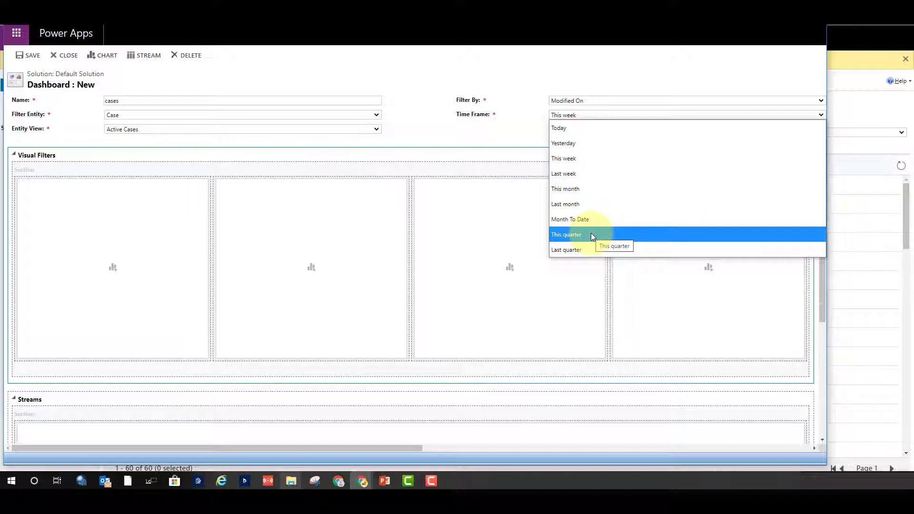
pyautogui.click(590, 249)
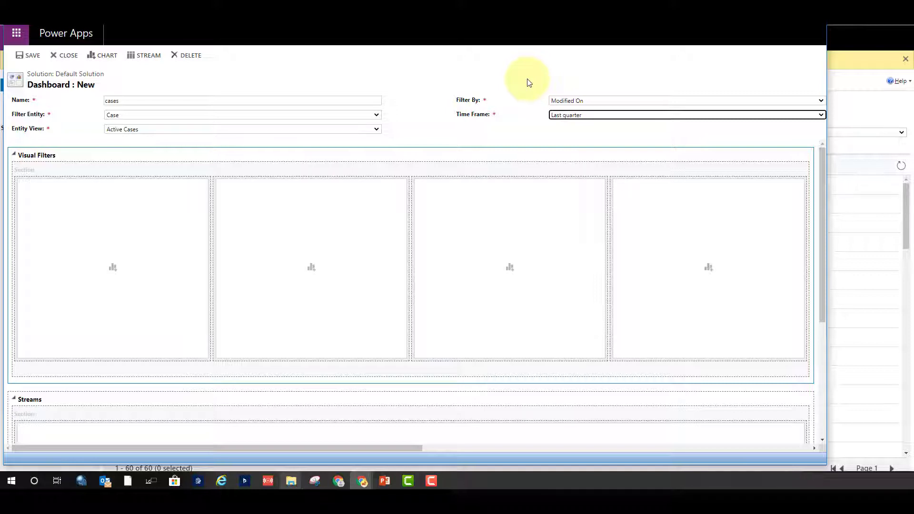
# Add the Case Mix (By Type) chart to the first slot of the Visual Filters section
pyautogui.scroll(-1, 252, 255)
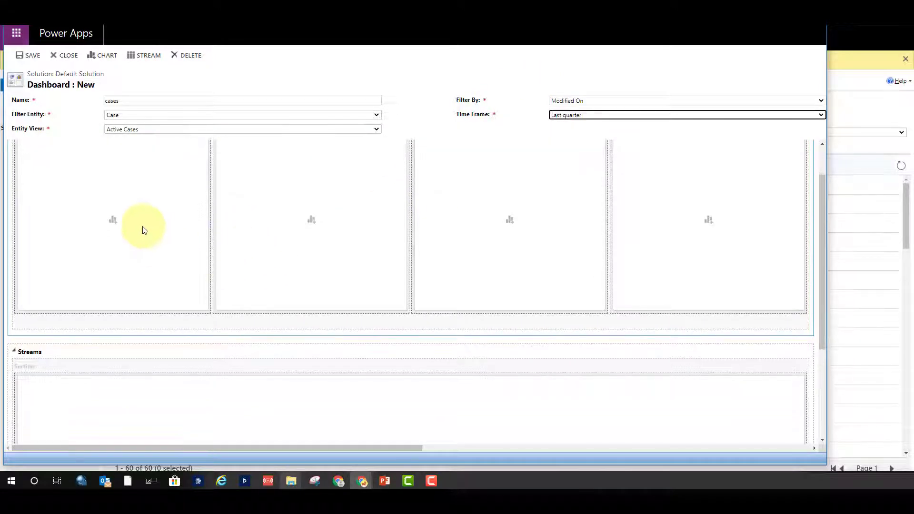
pyautogui.scroll(1, 143, 233)
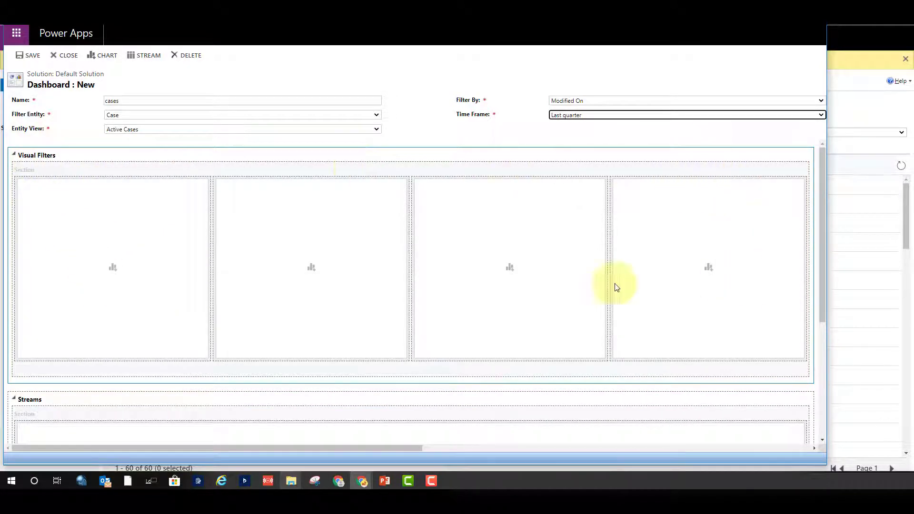
pyautogui.click(113, 267)
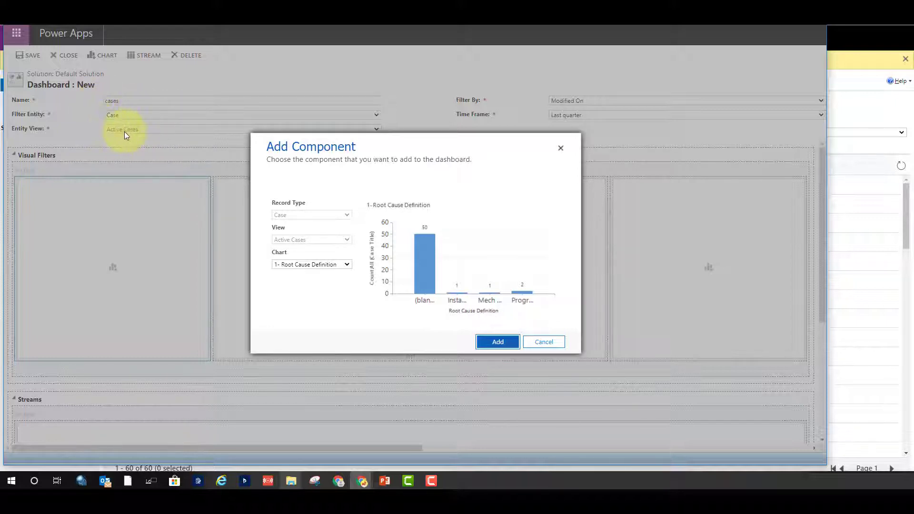
pyautogui.click(343, 265)
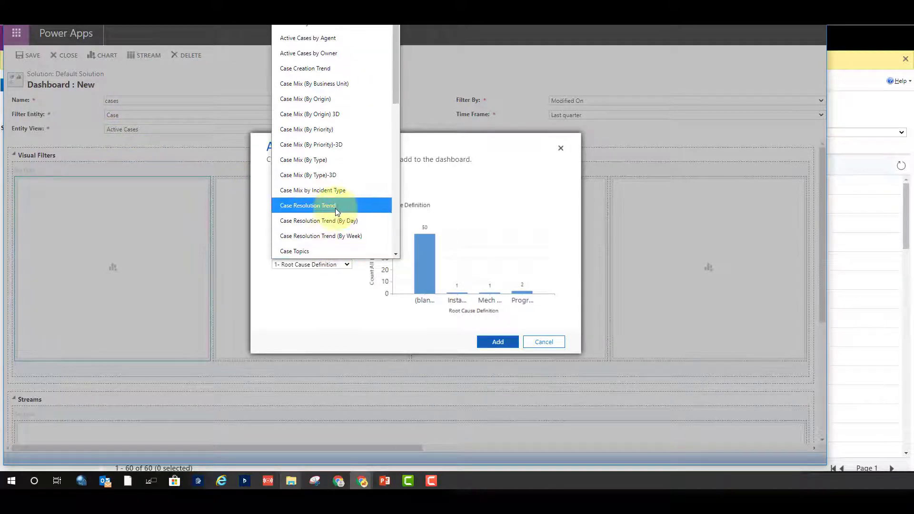
pyautogui.click(316, 159)
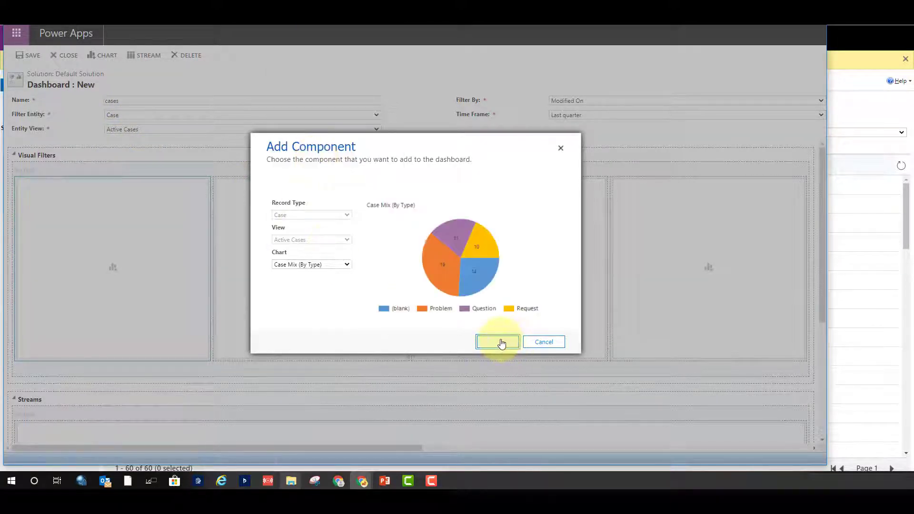
pyautogui.click(502, 342)
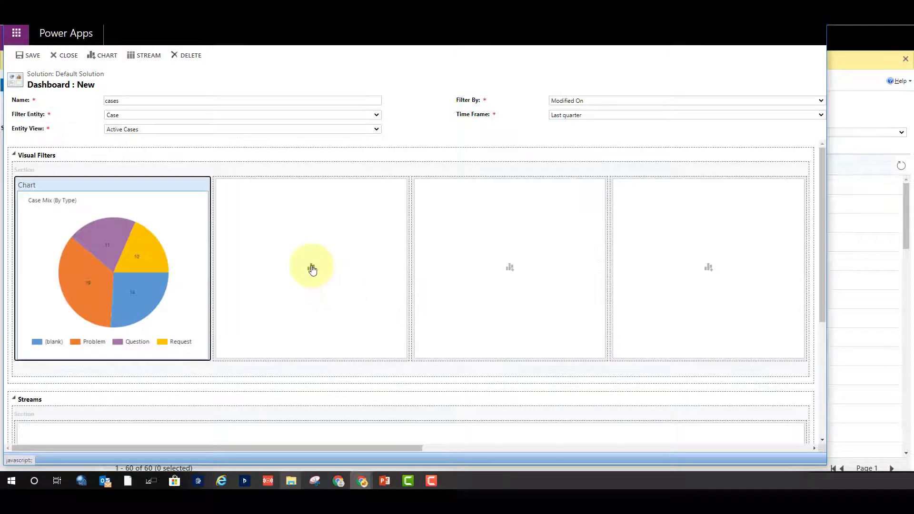
# Add the Case Creation Trend chart to the second slot of the Visual Filters section
pyautogui.click(312, 269)
pyautogui.click(342, 265)
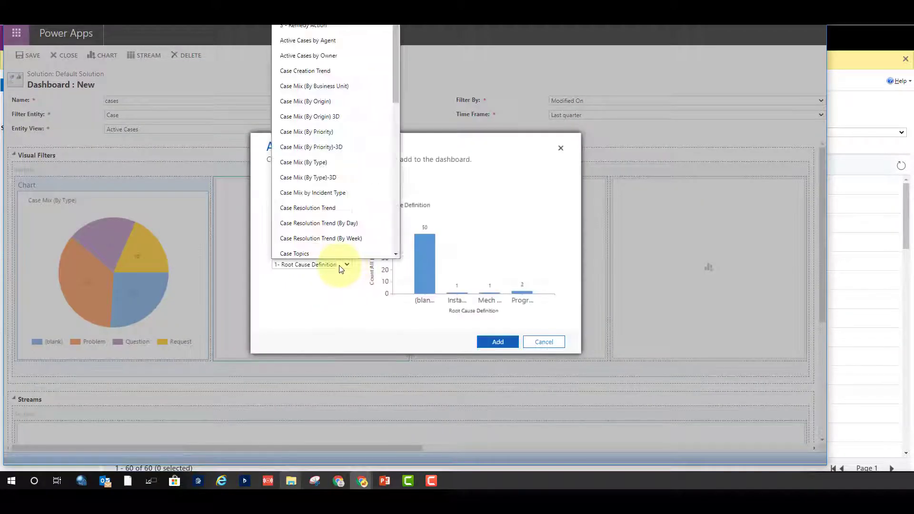
pyautogui.click(312, 71)
pyautogui.click(495, 342)
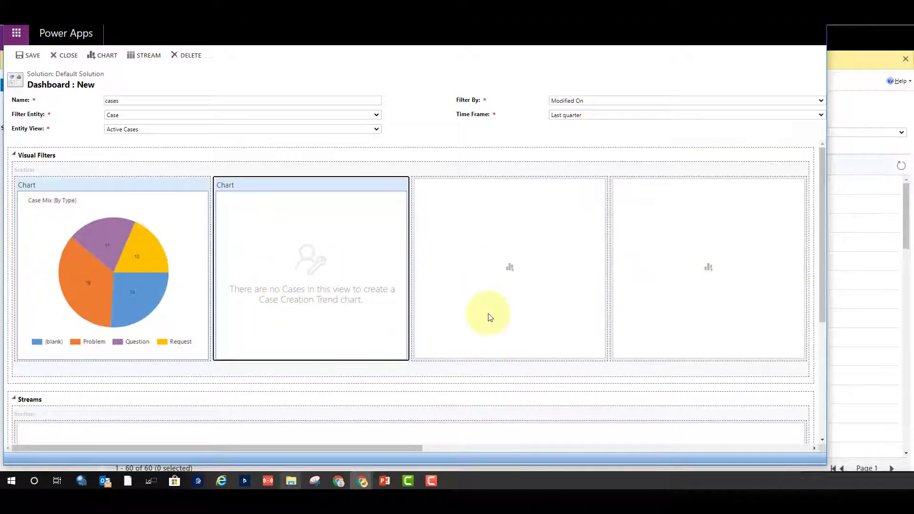
# Add a view-based stream to the Streams section for the Case record type with the Active Cases view
pyautogui.scroll(-1, 490, 318)
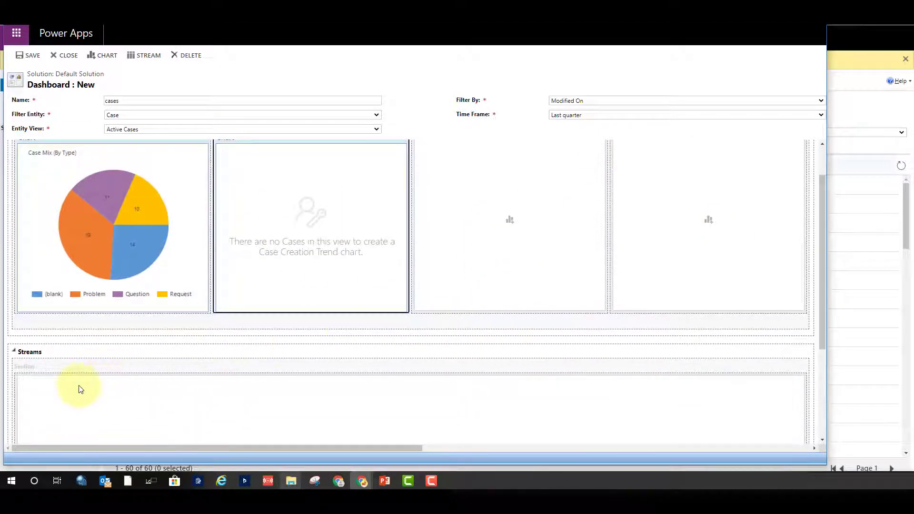
pyautogui.scroll(-1, 73, 381)
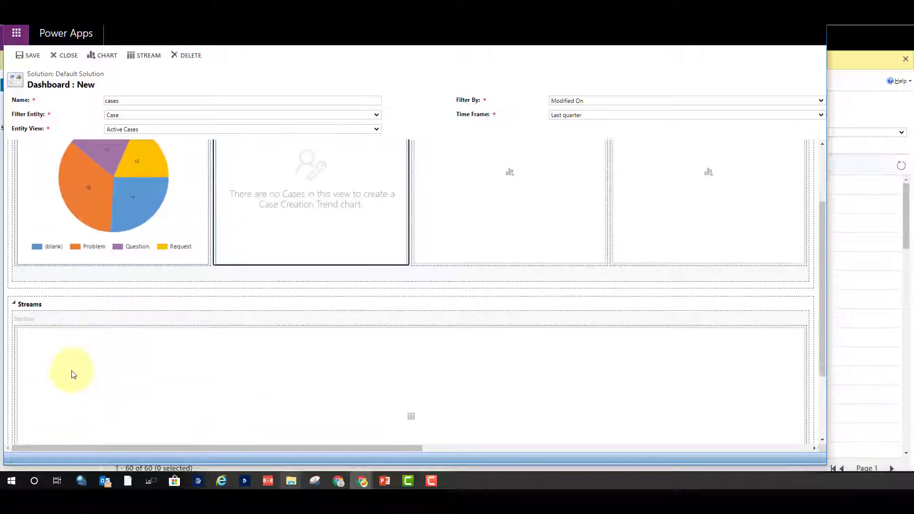
pyautogui.click(148, 57)
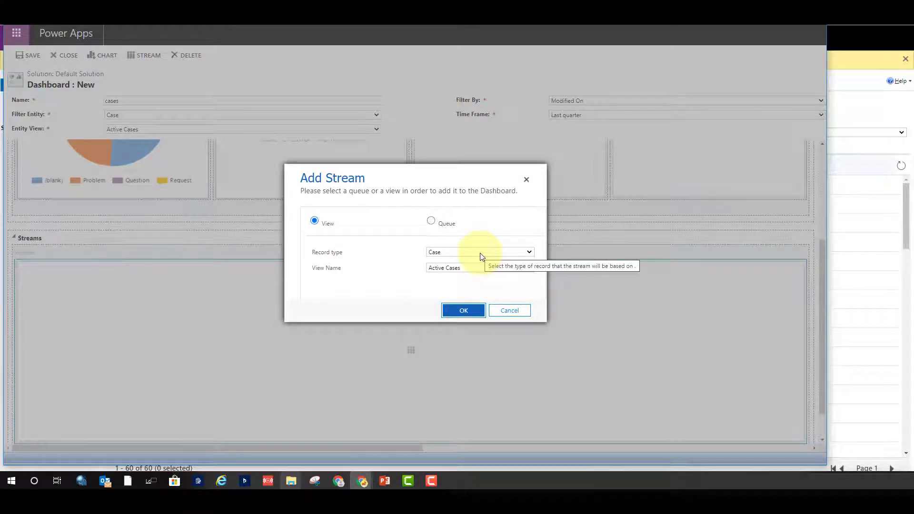
pyautogui.click(459, 253)
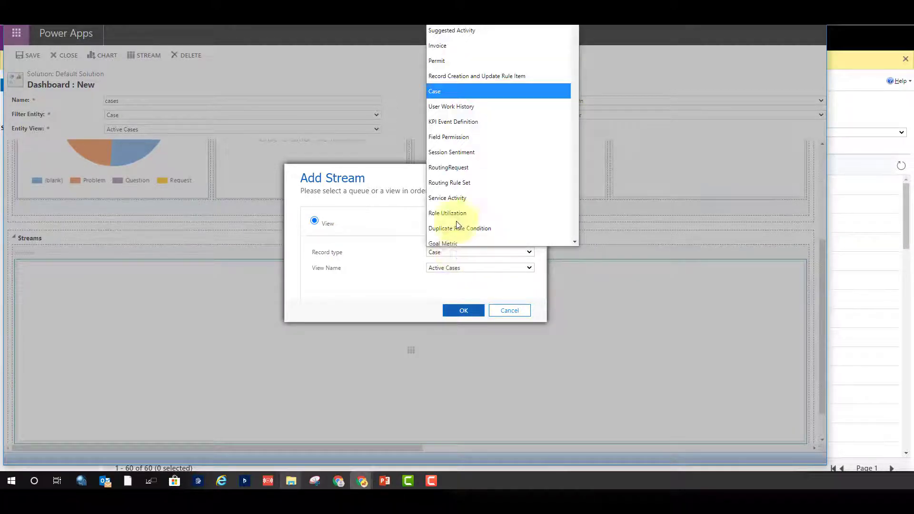
pyautogui.click(402, 275)
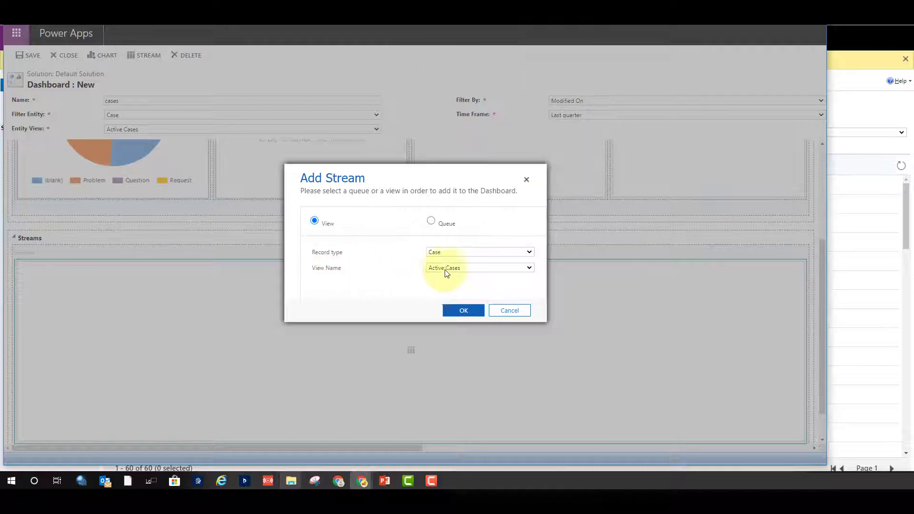
pyautogui.click(464, 310)
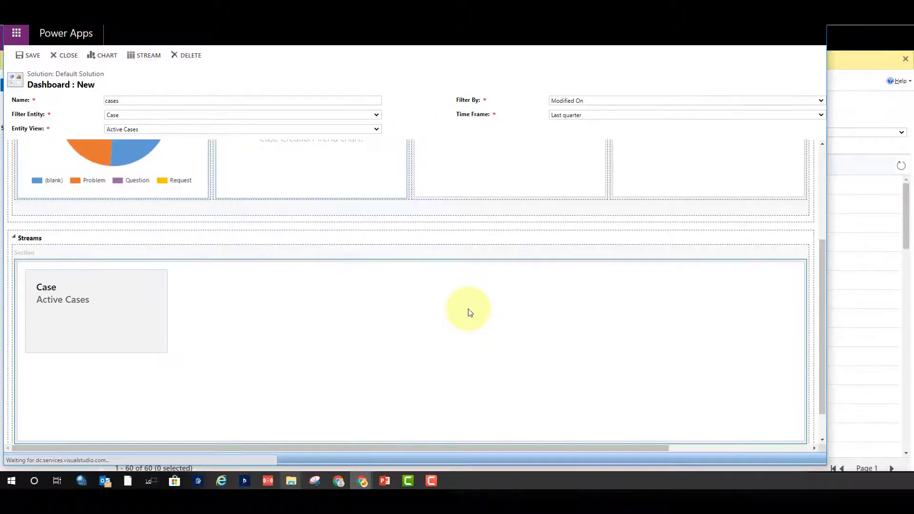
# Add a queue-based stream for the Support queue with the All Cases in Selected Queues view and the Case record type
pyautogui.click(148, 55)
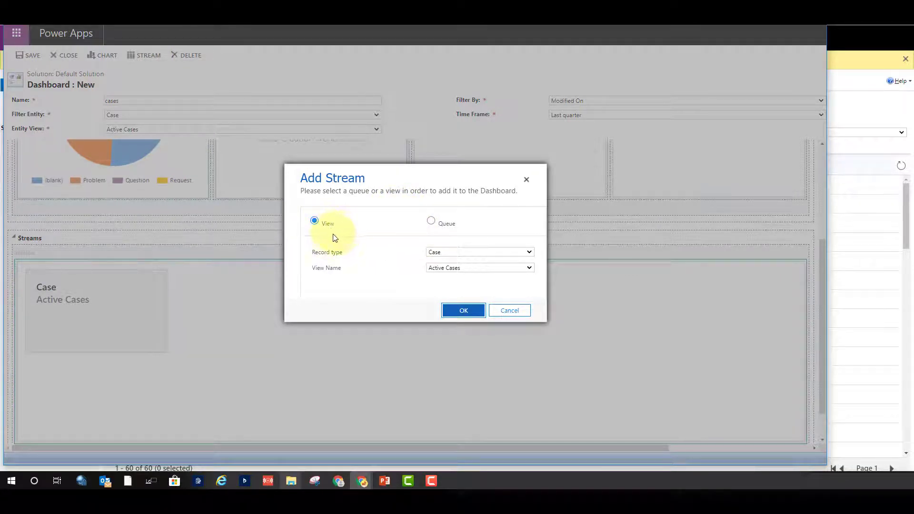
pyautogui.click(432, 222)
pyautogui.click(461, 251)
pyautogui.scroll(3, 485, 158)
pyautogui.scroll(-2, 486, 158)
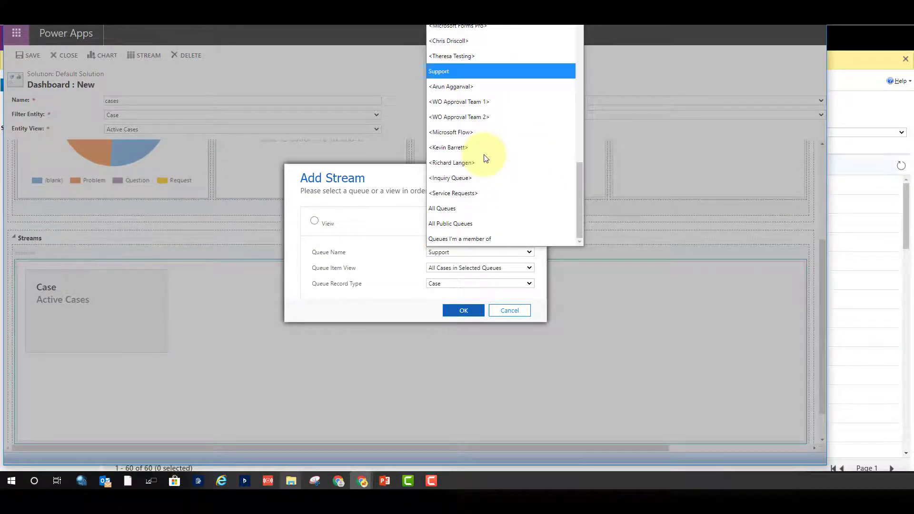
pyautogui.click(450, 71)
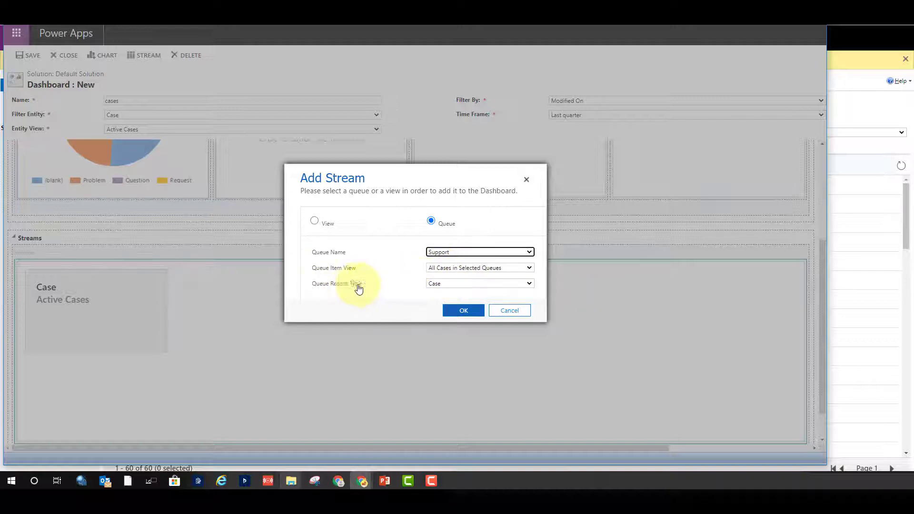
pyautogui.click(460, 312)
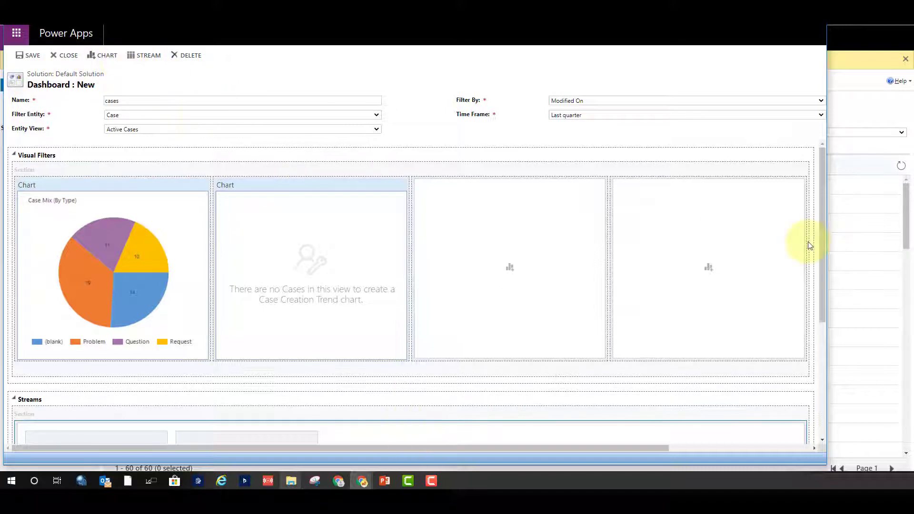
# Return to the dashboards list and create an interactive experience dashboard with the first single-stream 5-Column Overview layout
pyautogui.click(850, 113)
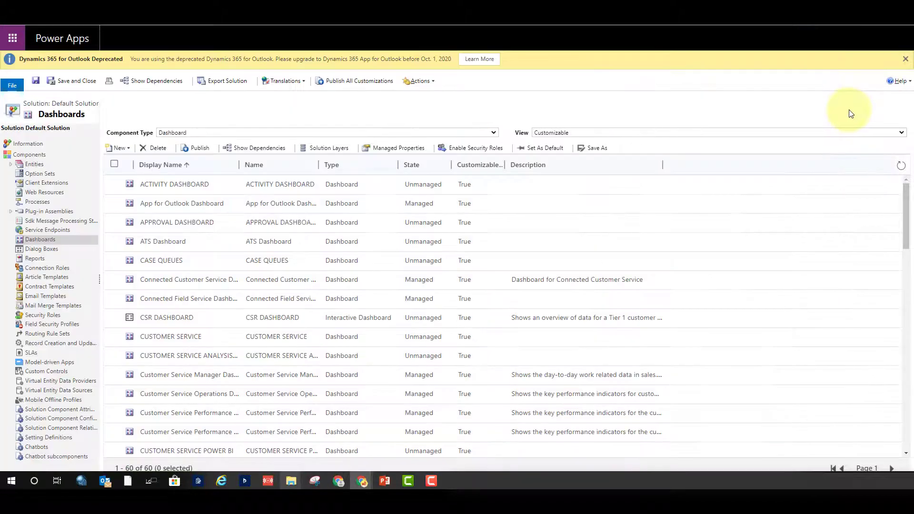
pyautogui.click(128, 147)
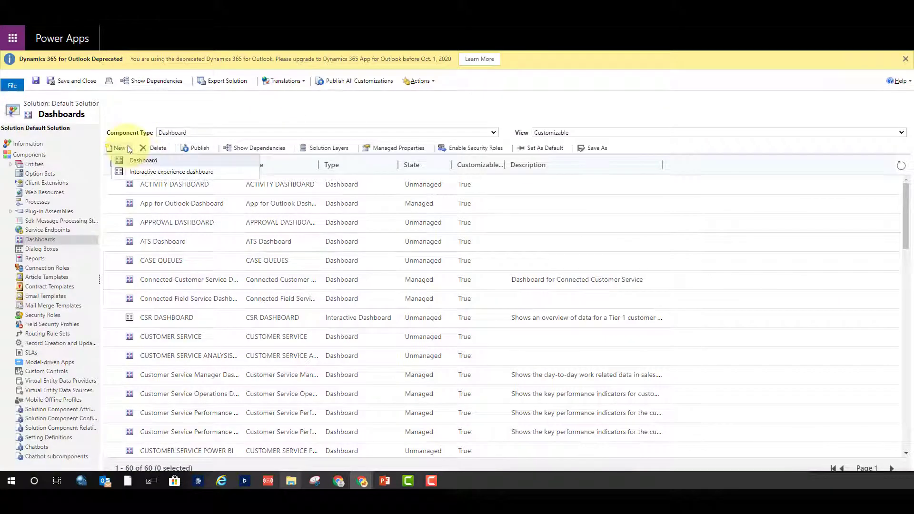
pyautogui.click(153, 173)
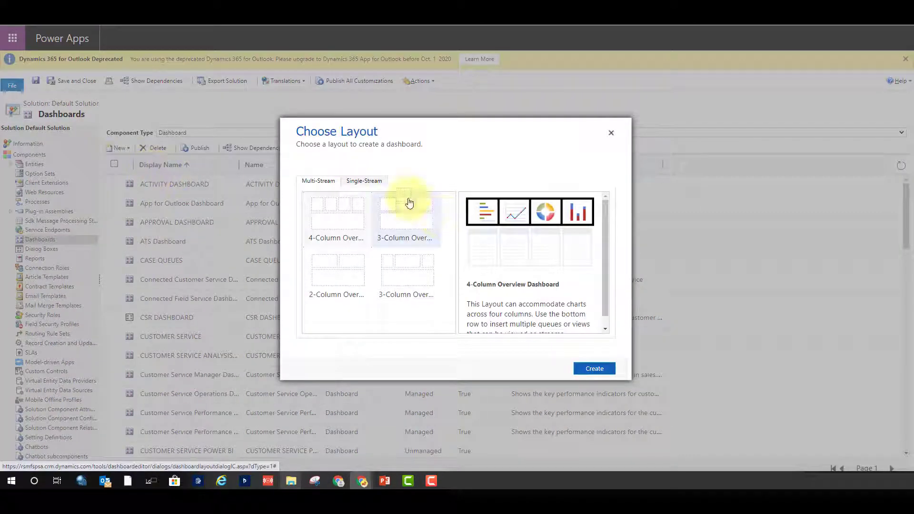
pyautogui.click(369, 182)
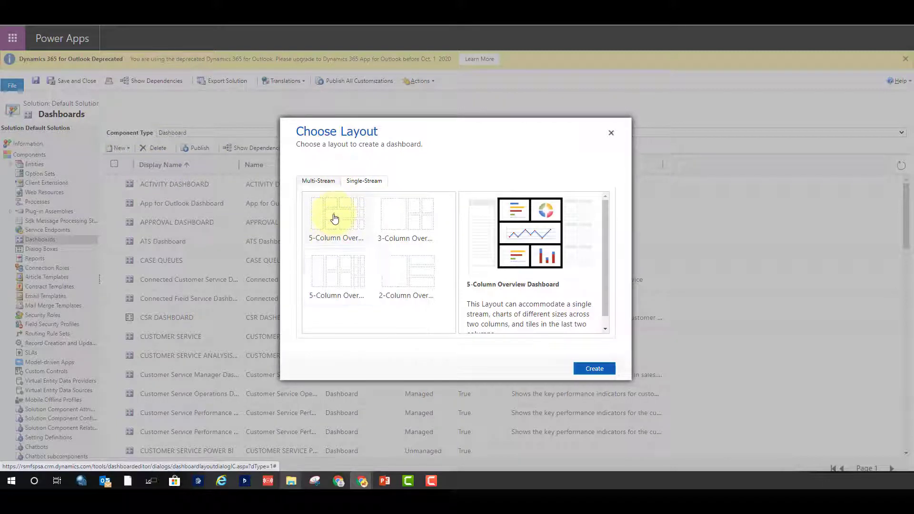
pyautogui.click(316, 181)
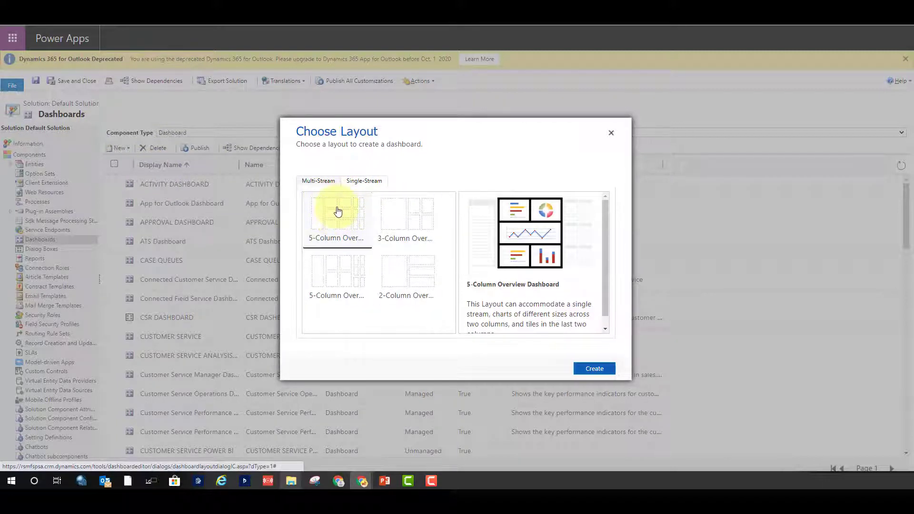
pyautogui.click(596, 369)
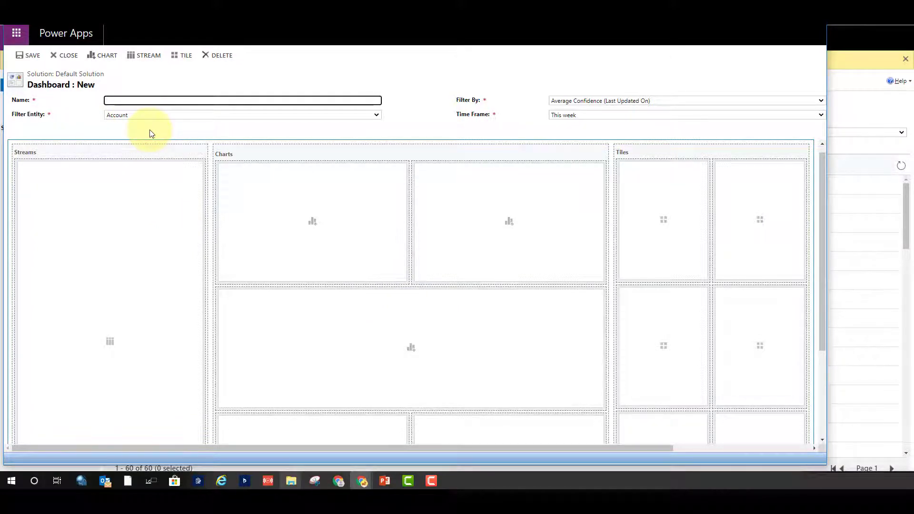
# Set the new single-stream dashboard's filter entity to Case
pyautogui.click(156, 115)
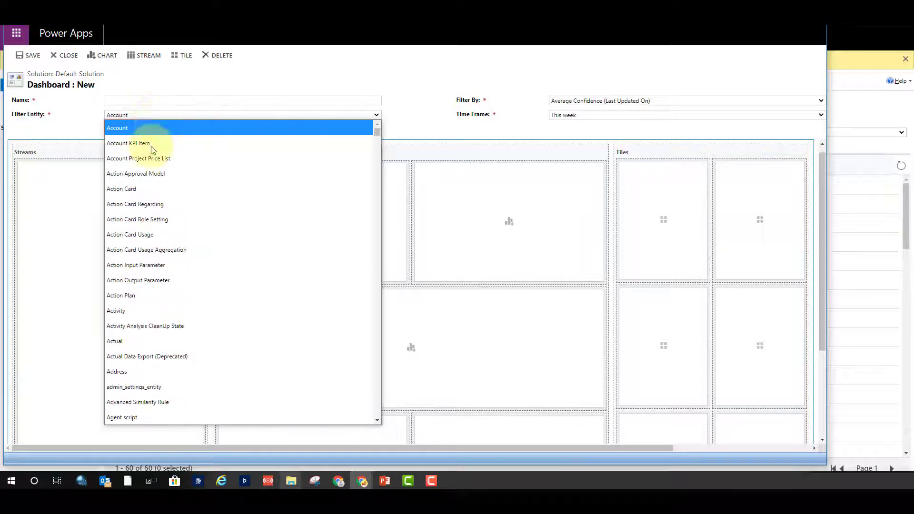
pyautogui.write('case')
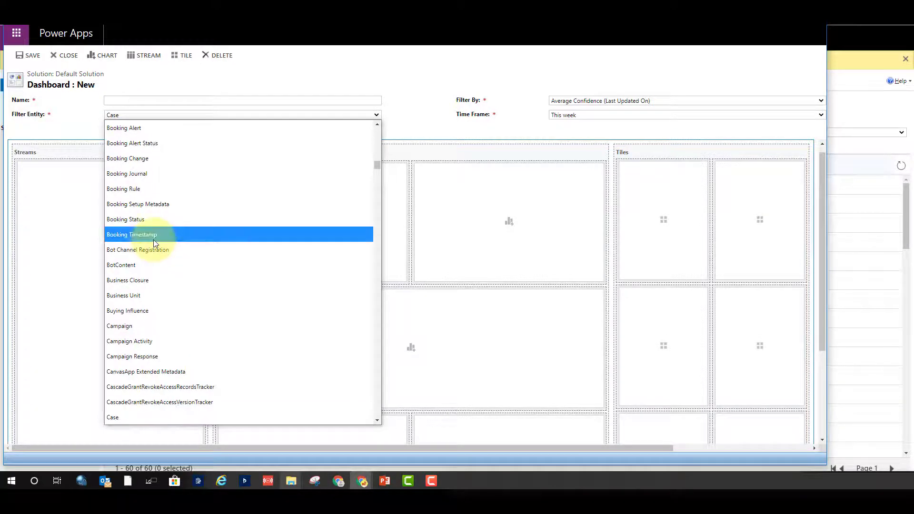
pyautogui.click(122, 417)
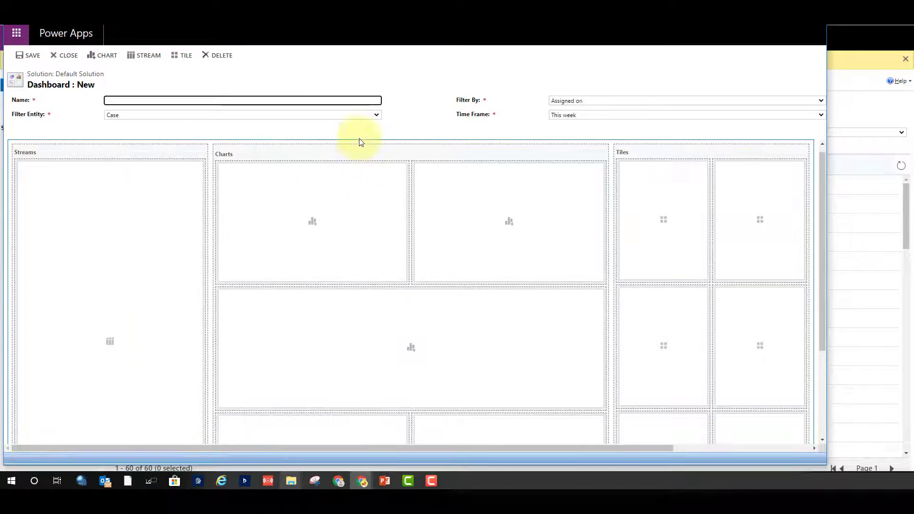
# Filter the single-stream dashboard by Modified On with a time frame of This quarter
pyautogui.click(577, 100)
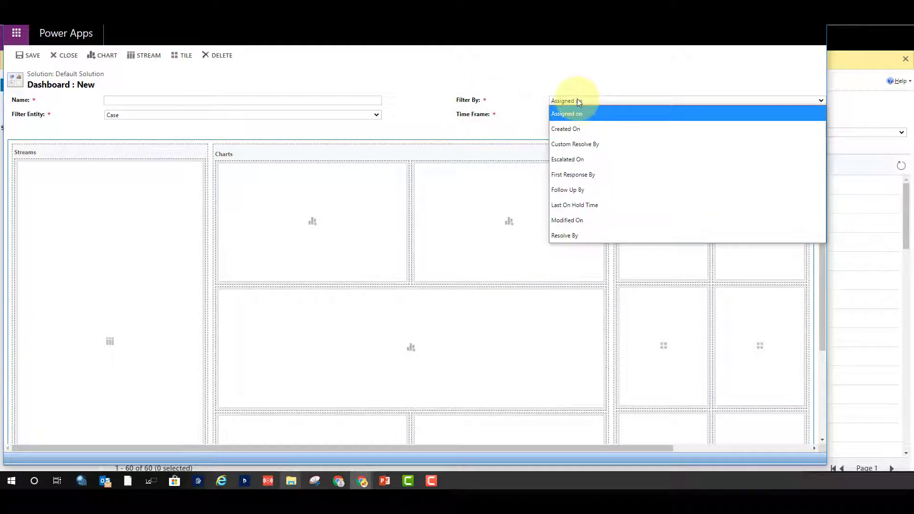
pyautogui.click(588, 220)
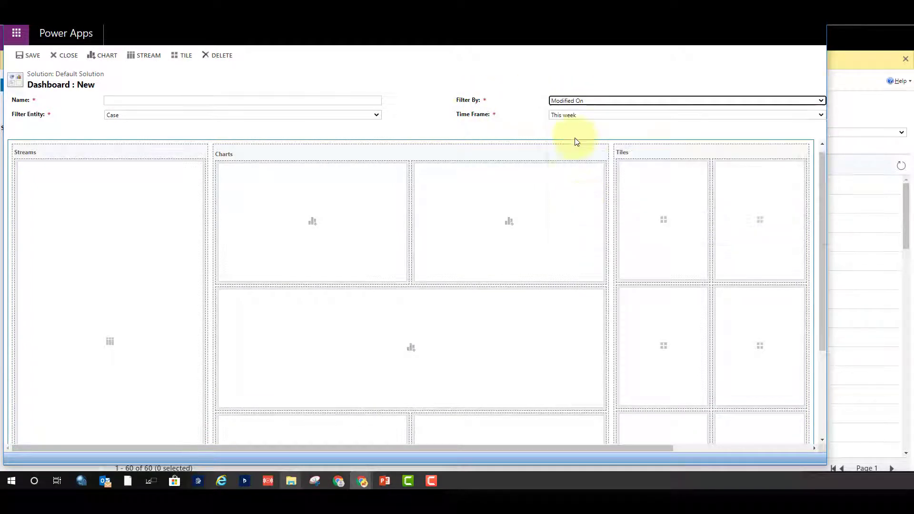
pyautogui.click(569, 116)
pyautogui.click(593, 248)
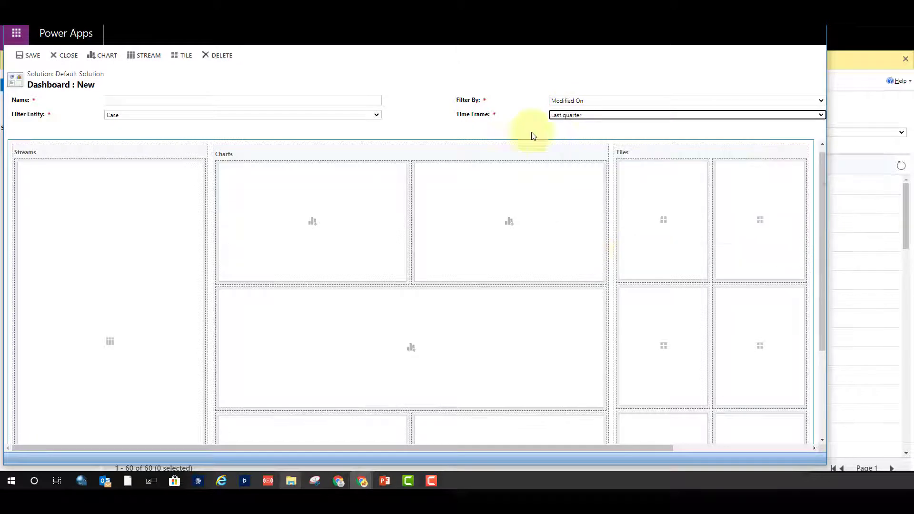
pyautogui.click(577, 116)
pyautogui.click(578, 234)
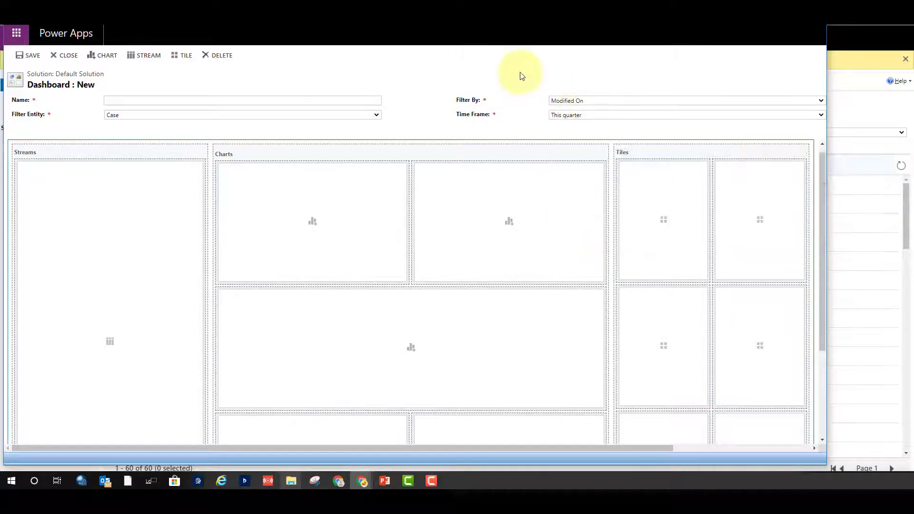
# Add a view-based stream to the single-stream dashboard showing the Active Cases view of the Case record type
pyautogui.click(111, 343)
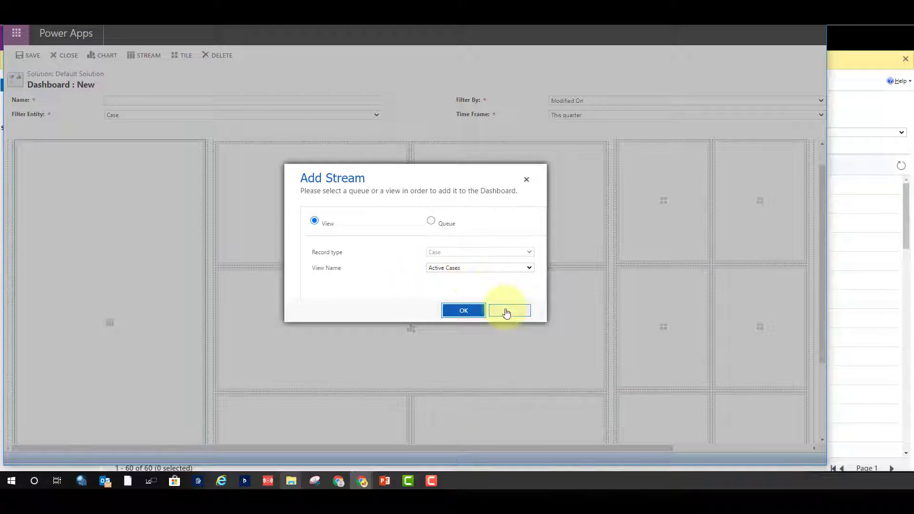
pyautogui.click(483, 311)
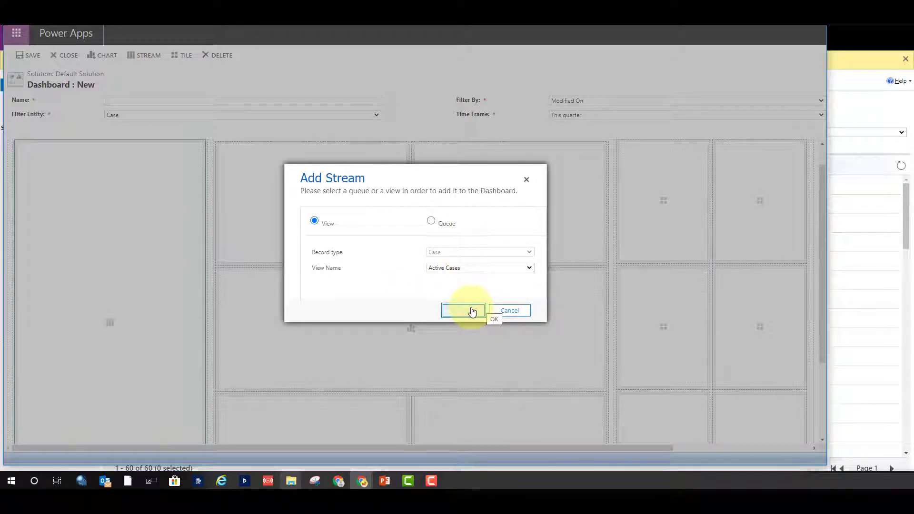
pyautogui.click(431, 221)
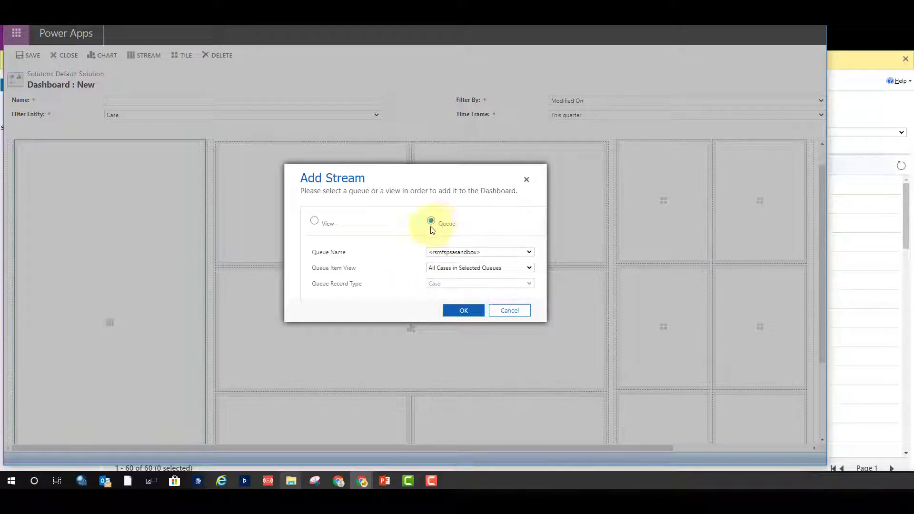
pyautogui.click(314, 222)
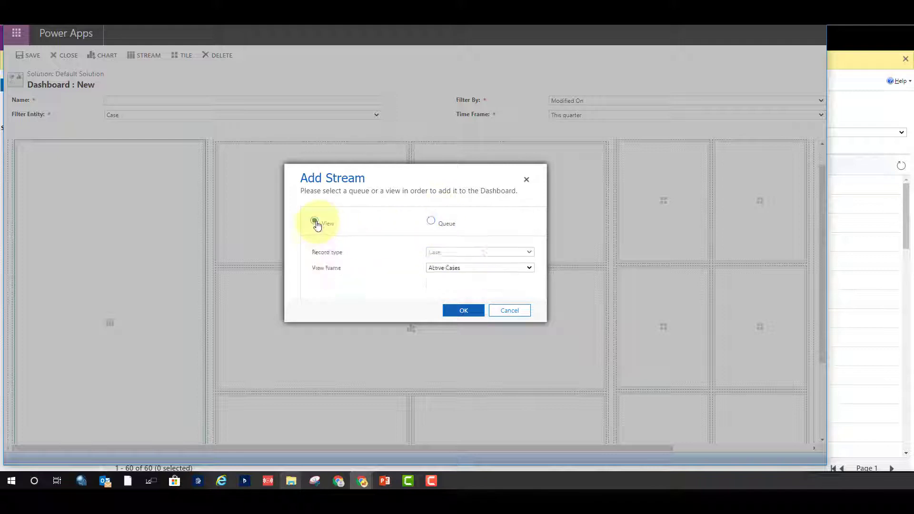
pyautogui.click(469, 312)
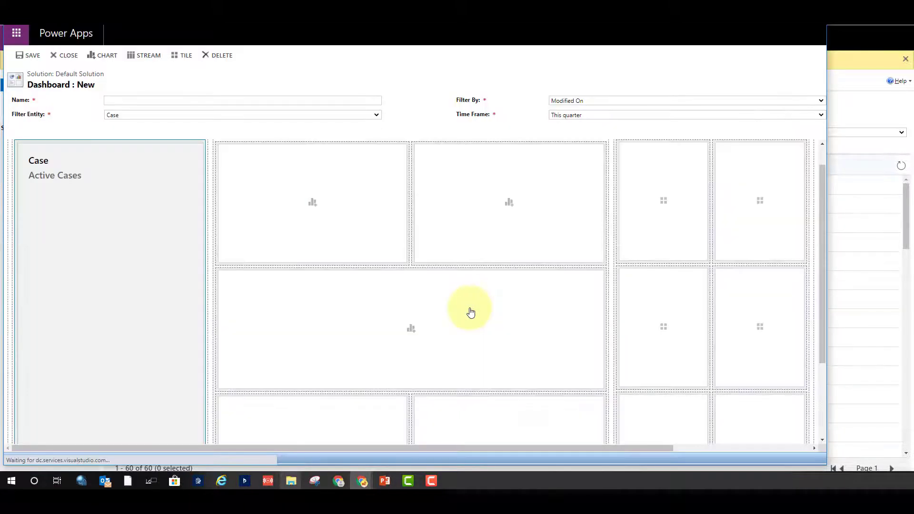
# Add the Case Mix (By Type)-3D chart to the first slot of the Charts section
pyautogui.click(313, 203)
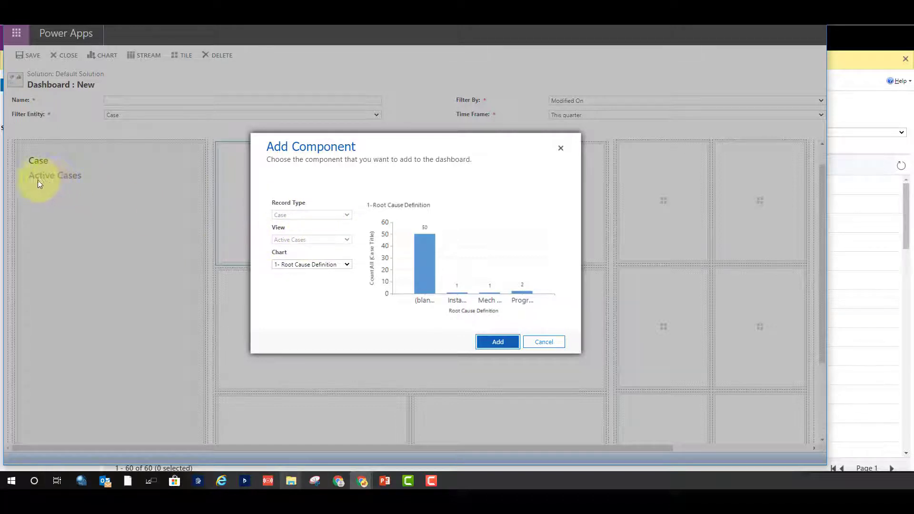
pyautogui.click(309, 265)
pyautogui.click(312, 264)
pyautogui.click(317, 266)
pyautogui.scroll(1, 343, 206)
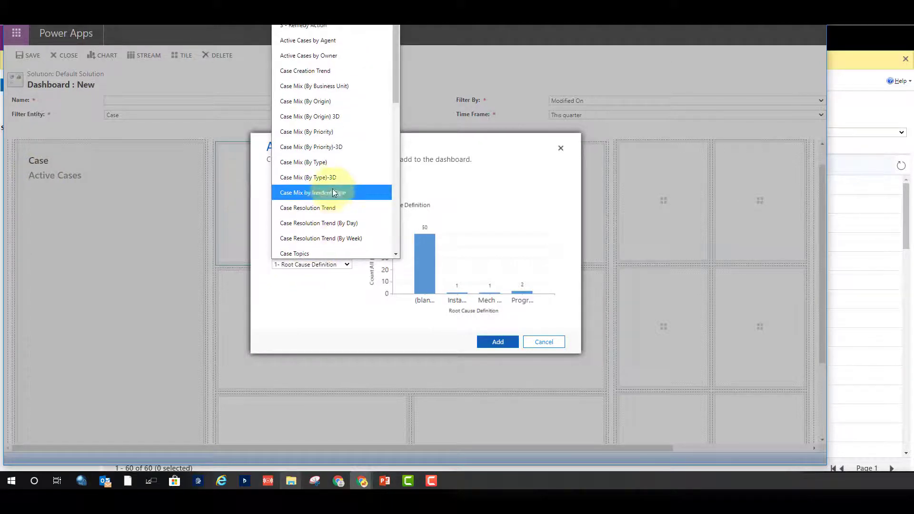
pyautogui.click(346, 191)
pyautogui.click(500, 341)
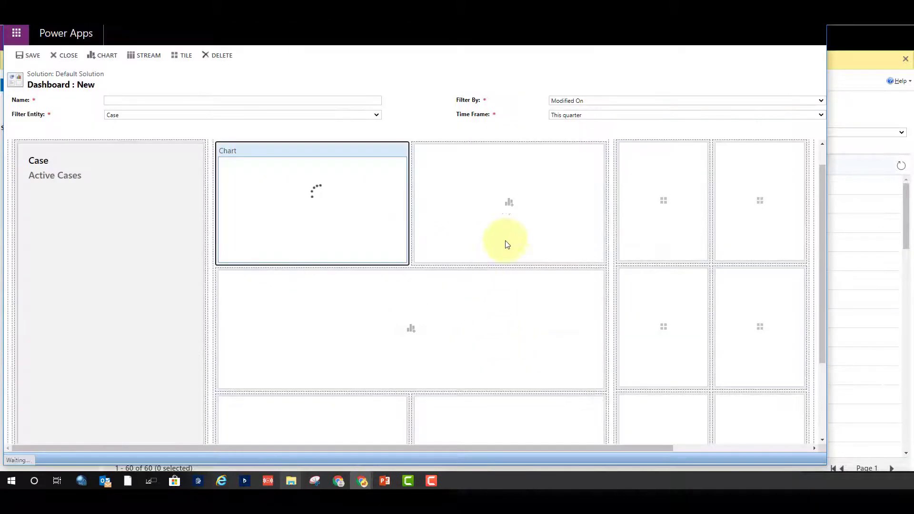
# Add the Cases By Status chart to the second slot in the upper row of the Charts section
pyautogui.click(509, 205)
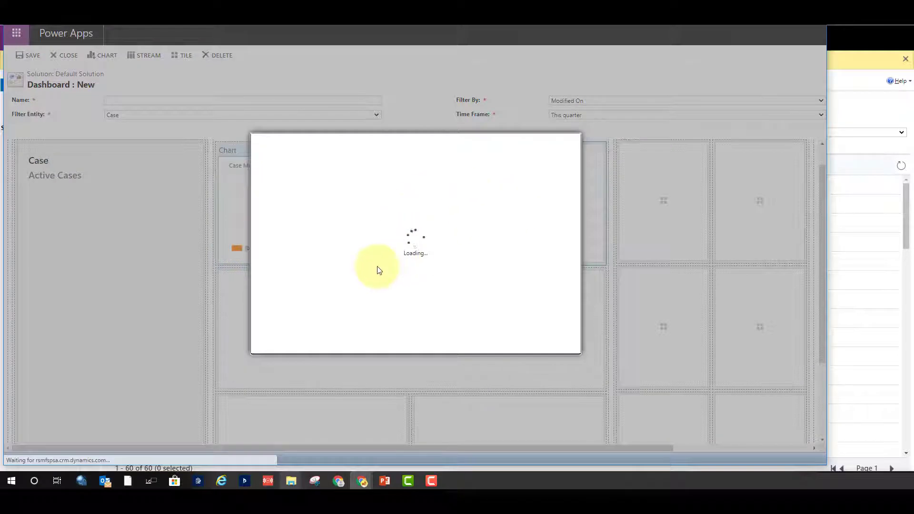
pyautogui.click(328, 265)
pyautogui.scroll(-3, 307, 191)
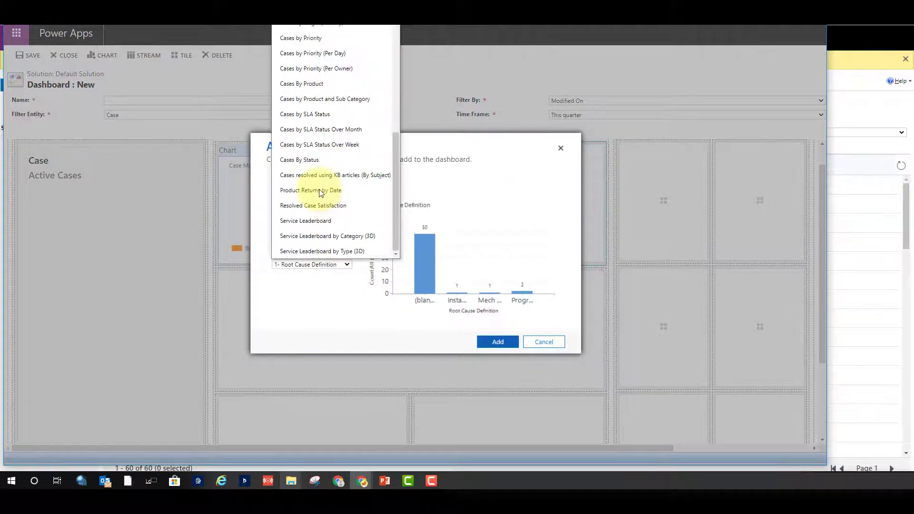
pyautogui.click(310, 164)
pyautogui.click(499, 342)
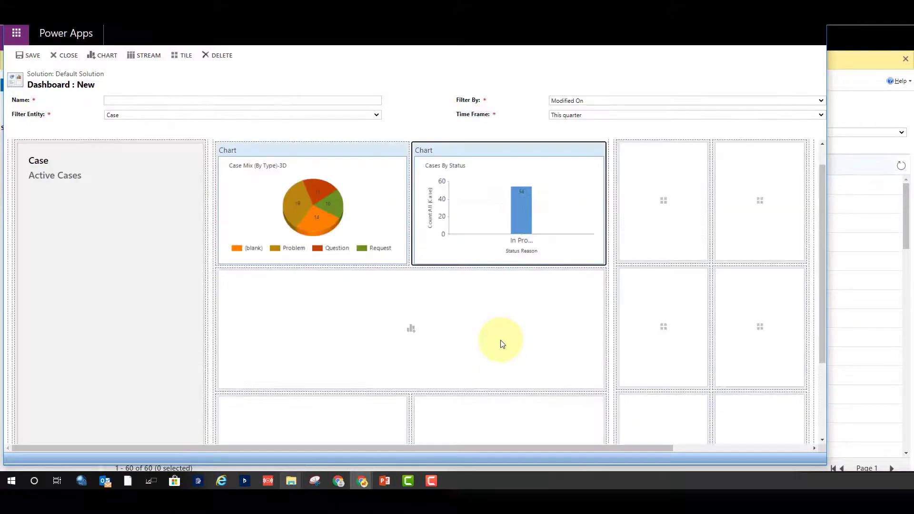
# Add a view-based tile for the Invoice record type with the Active Invoices view in the first tile slot
pyautogui.click(664, 202)
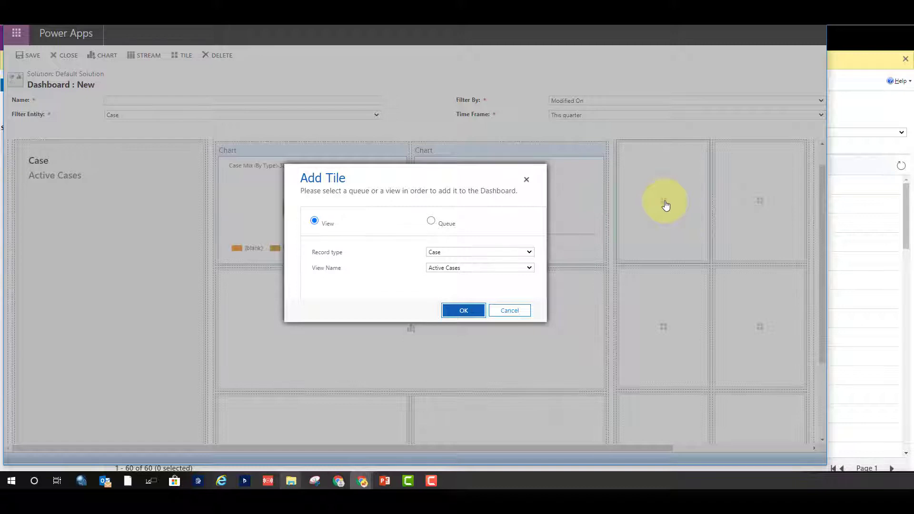
pyautogui.click(470, 253)
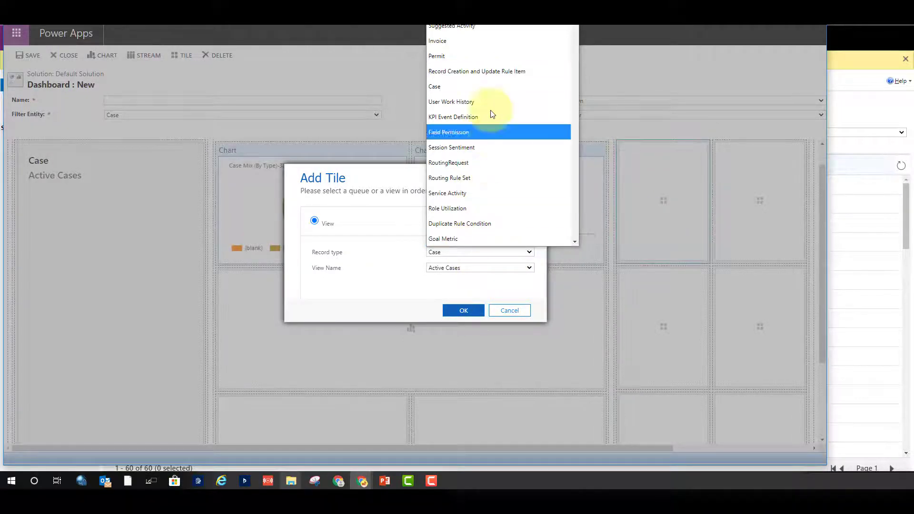
pyautogui.scroll(-4, 491, 89)
pyautogui.scroll(-4, 492, 90)
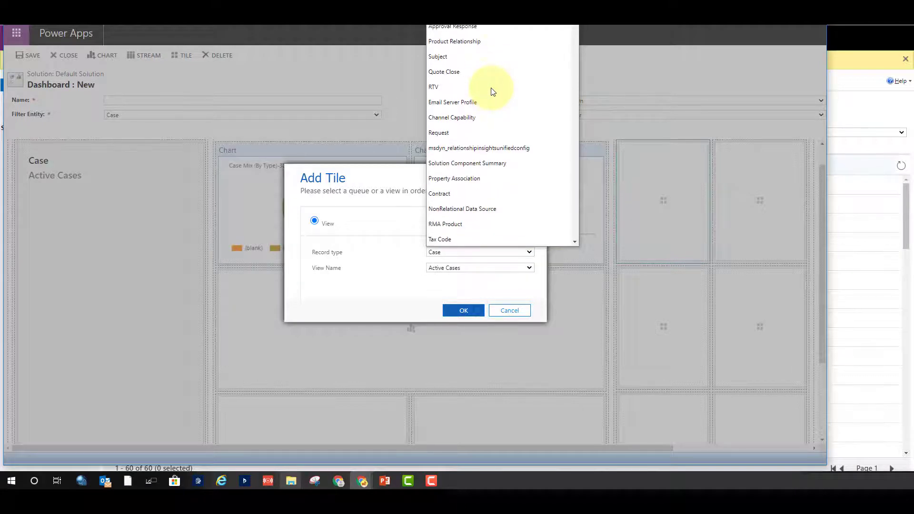
pyautogui.scroll(-6, 492, 91)
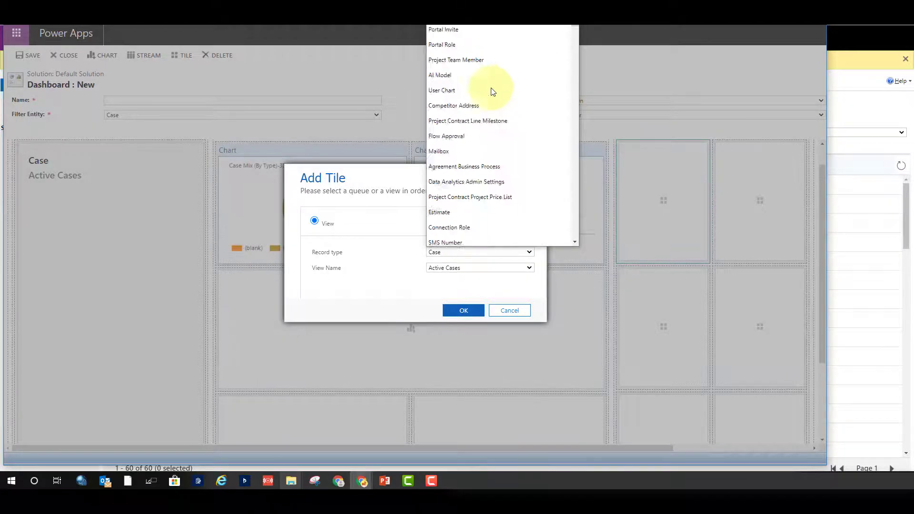
pyautogui.moveTo(574, 52); pyautogui.dragTo(574, 221)
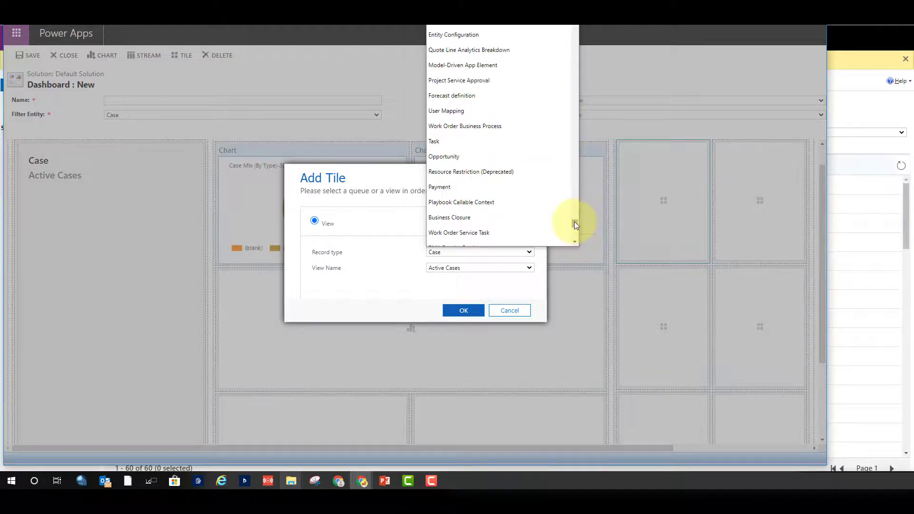
pyautogui.press('a')
pyautogui.press('a')
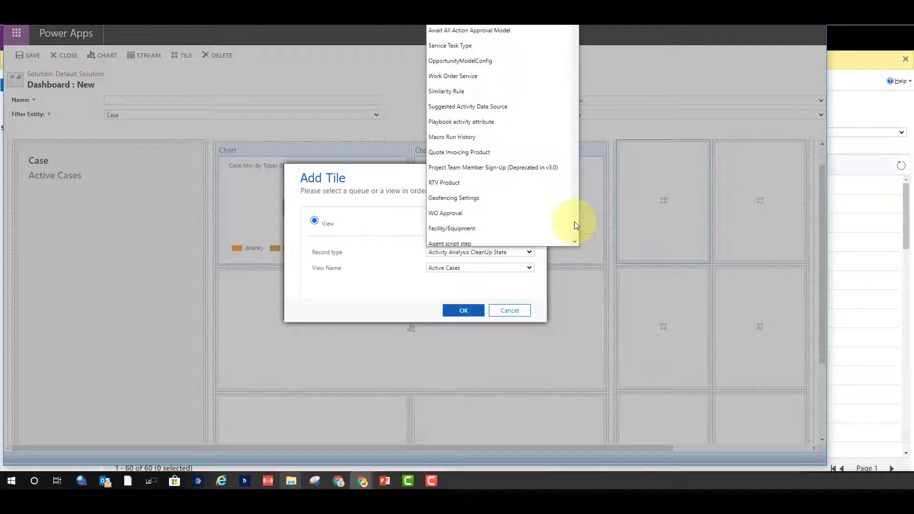
pyautogui.scroll(8, 510, 179)
pyautogui.scroll(5, 510, 180)
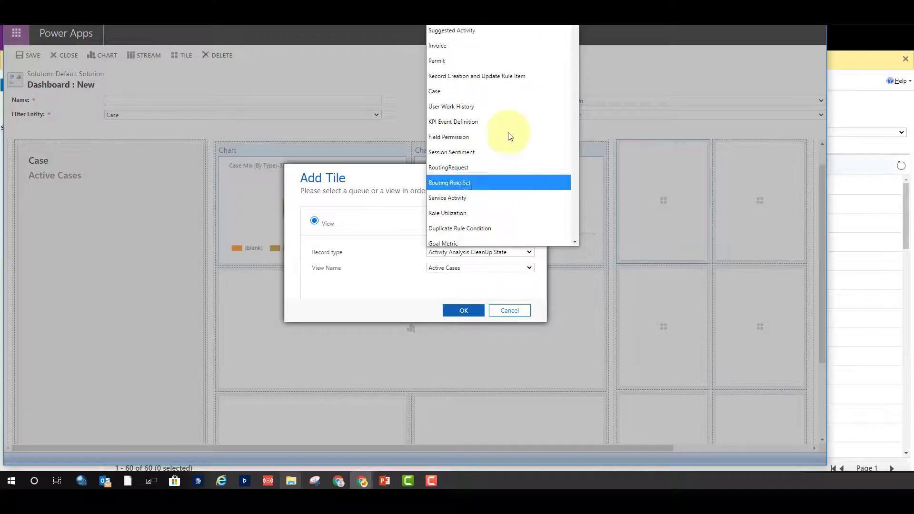
pyautogui.click(458, 46)
pyautogui.click(461, 310)
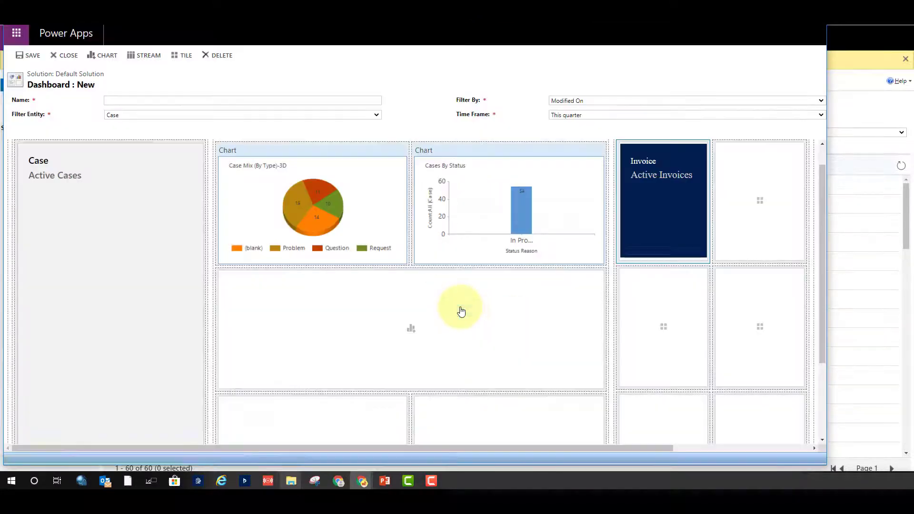
# Add a view-based tile for the Article record type with the All Articles view in the second tile slot
pyautogui.click(761, 200)
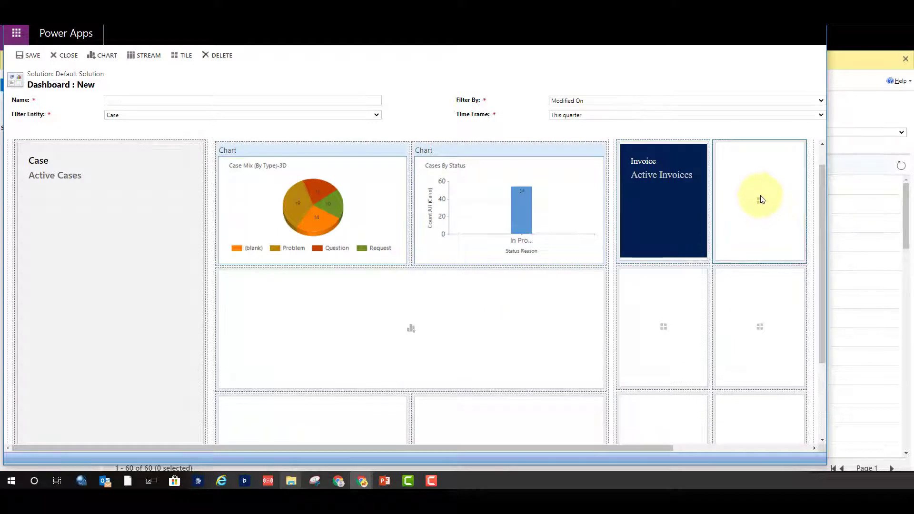
pyautogui.click(761, 202)
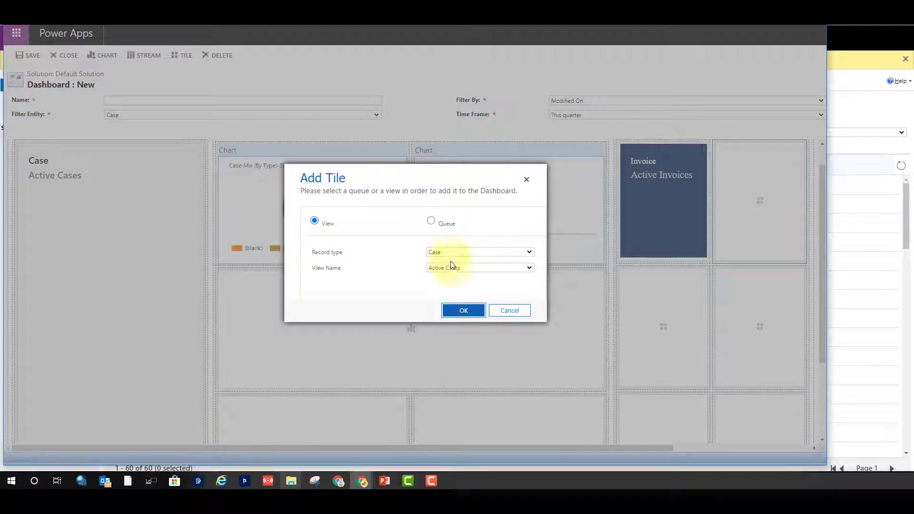
pyautogui.click(453, 252)
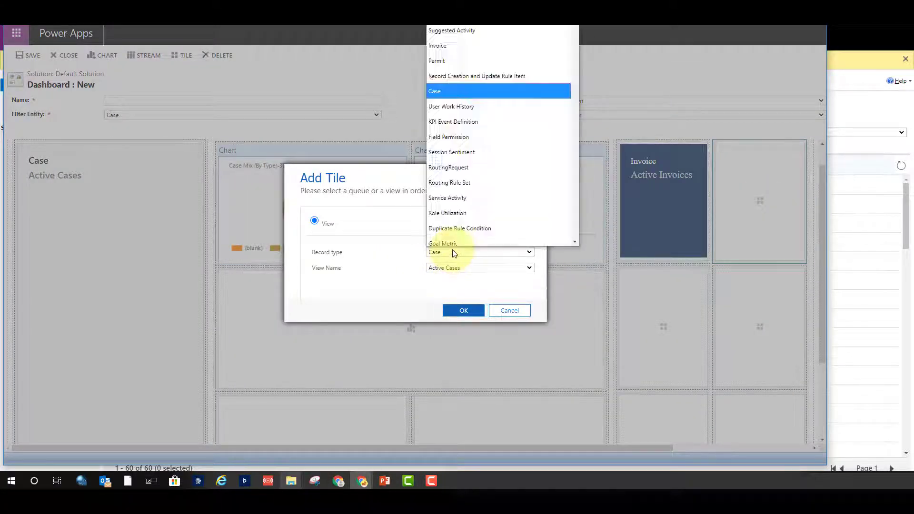
pyautogui.scroll(-4, 482, 132)
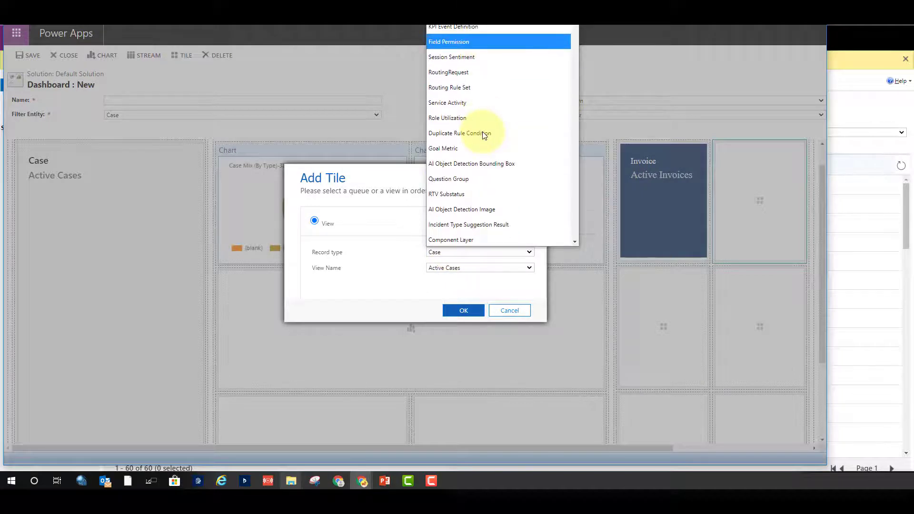
pyautogui.scroll(-2, 482, 133)
pyautogui.click(449, 87)
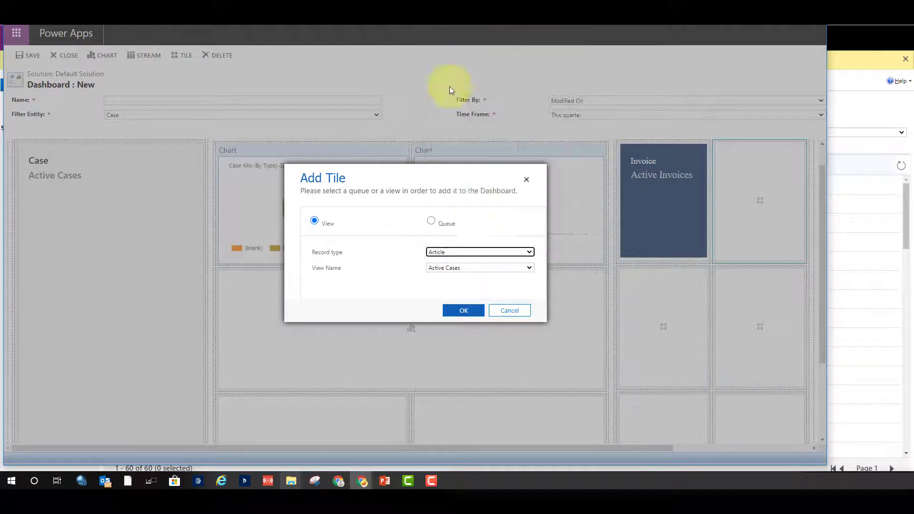
pyautogui.click(469, 310)
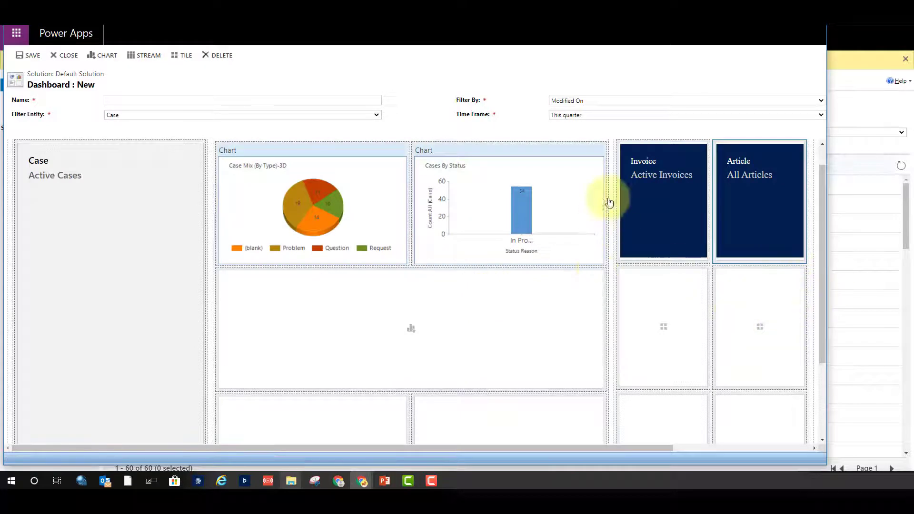
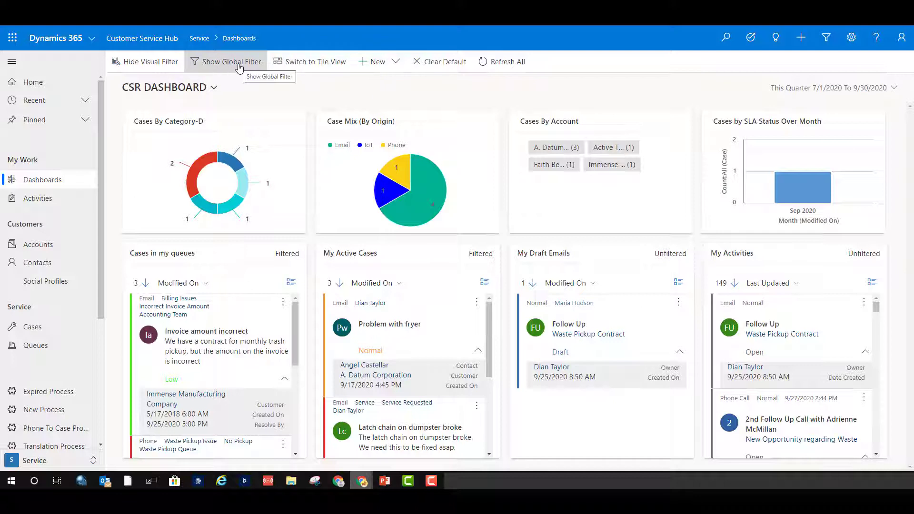
# Apply a global filter to the CSR Dashboard so that only cases with the origin Email are included
pyautogui.click(240, 68)
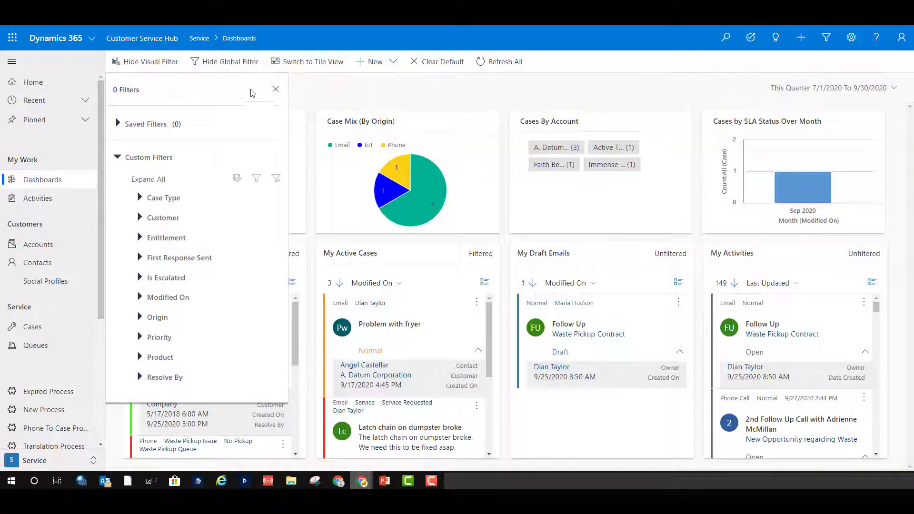
pyautogui.click(275, 90)
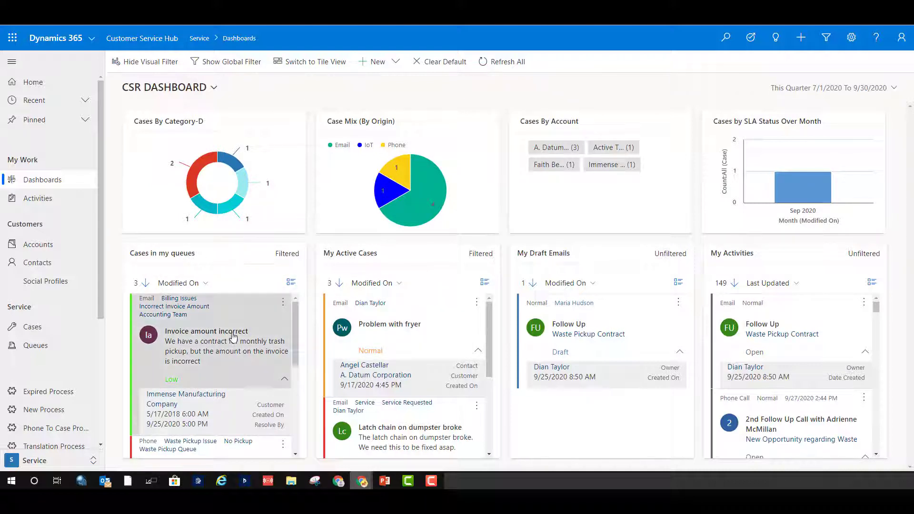
pyautogui.click(225, 66)
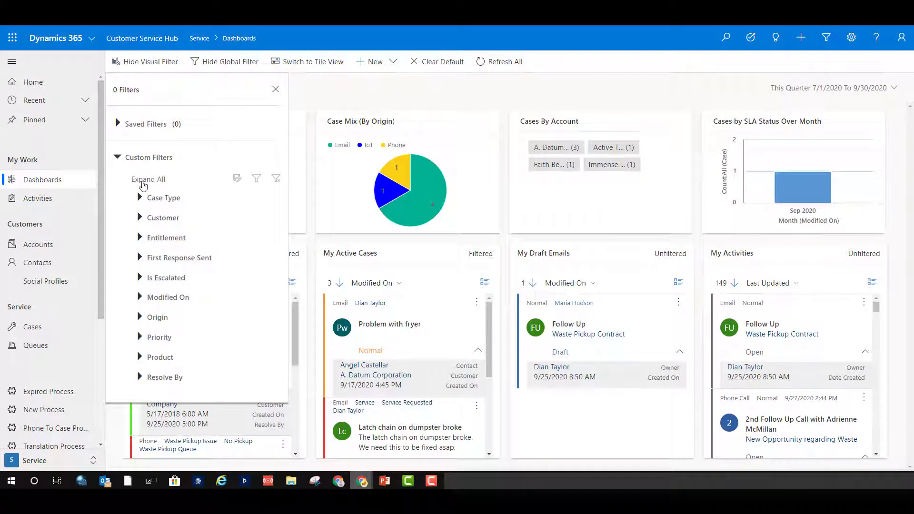
pyautogui.click(140, 317)
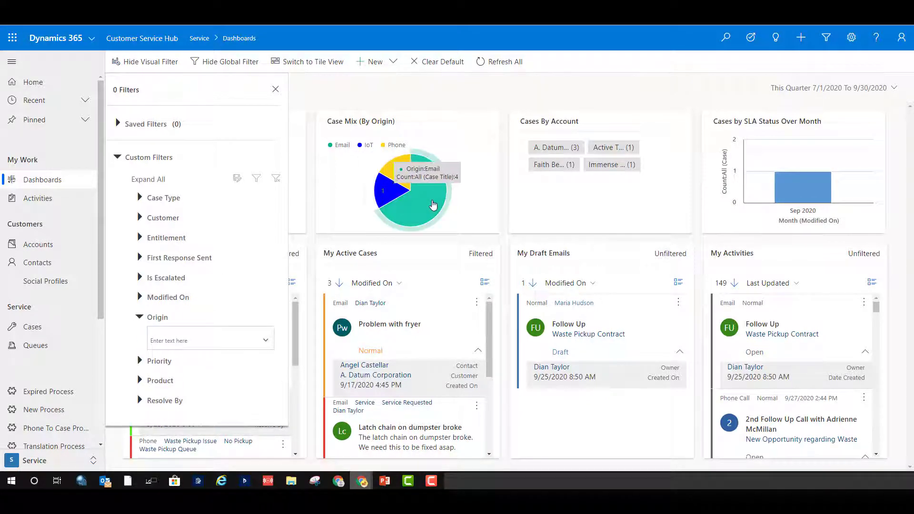
pyautogui.click(265, 342)
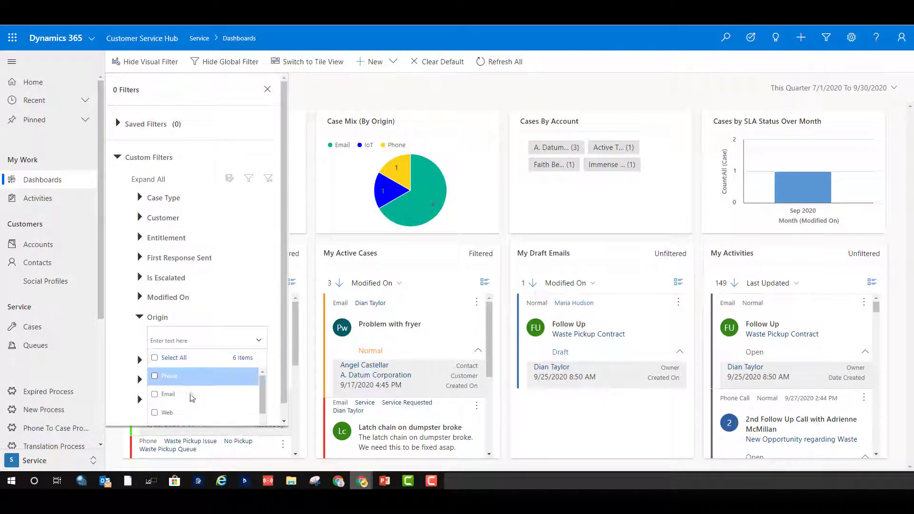
pyautogui.click(155, 394)
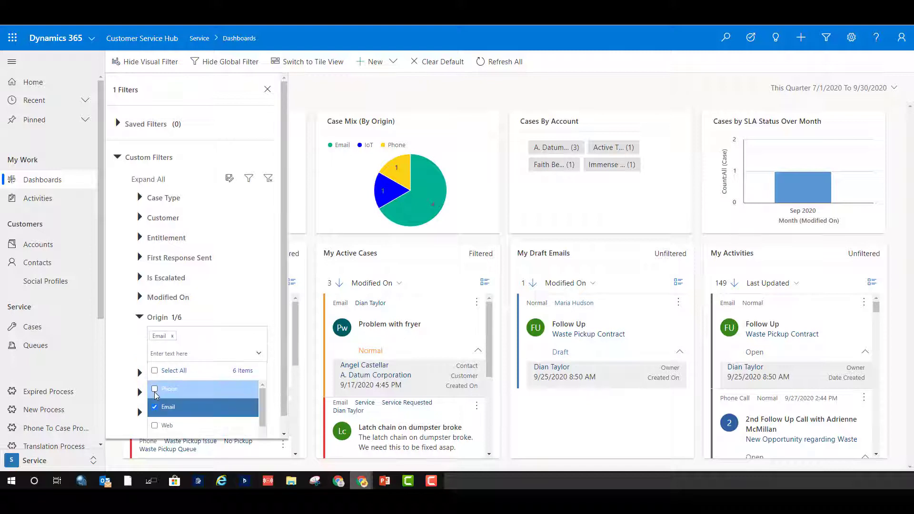
pyautogui.click(249, 179)
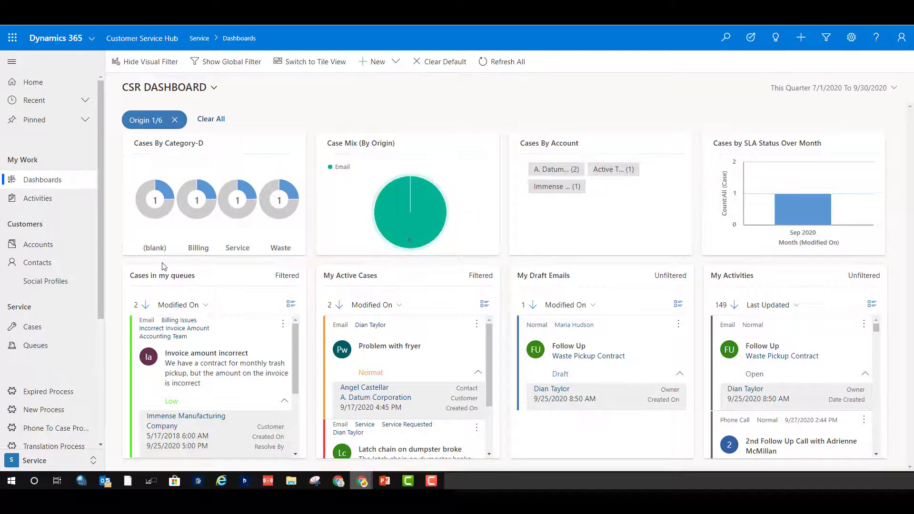
pyautogui.moveTo(132, 275); pyautogui.dragTo(196, 276)
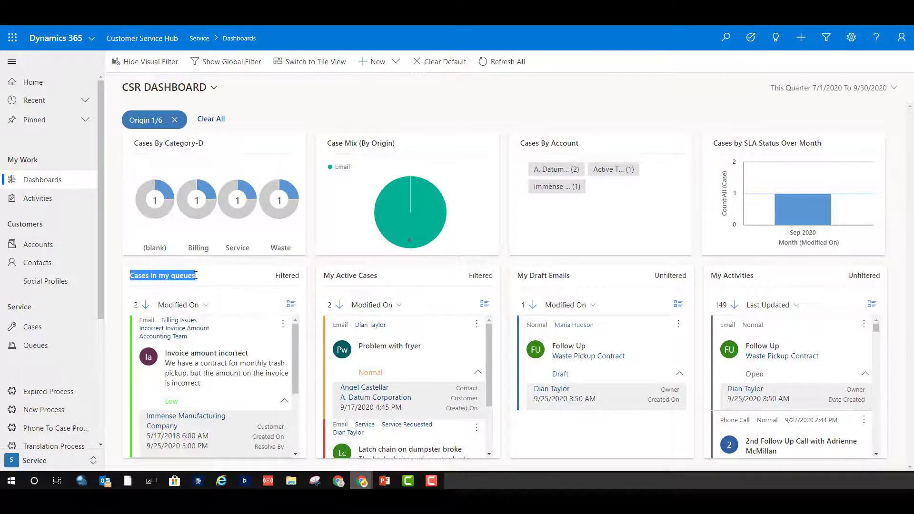
pyautogui.moveTo(377, 275); pyautogui.dragTo(323, 276)
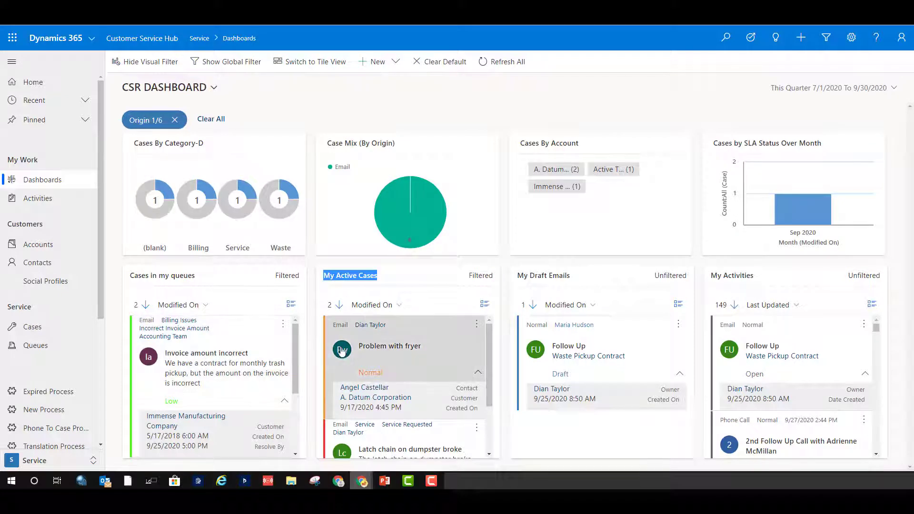
# Remove the Origin filter from the CSR Dashboard and display the available global filters
pyautogui.click(175, 120)
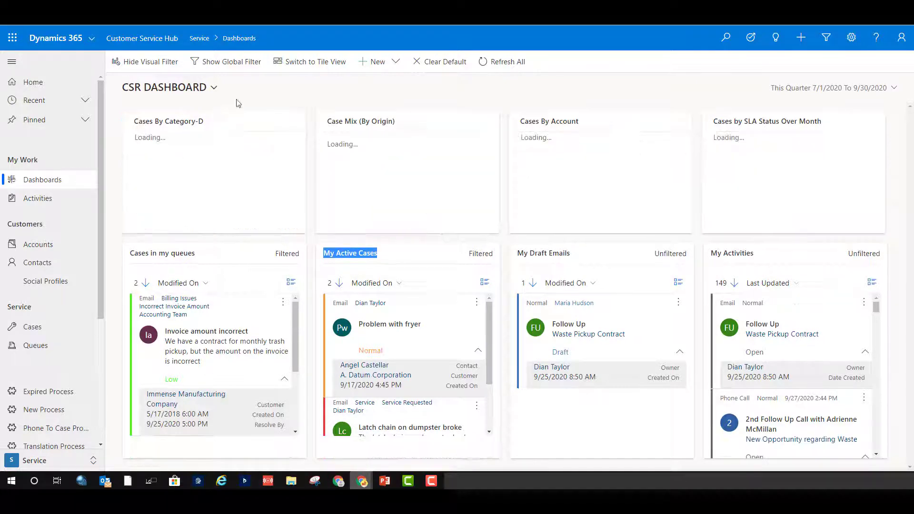
pyautogui.click(231, 63)
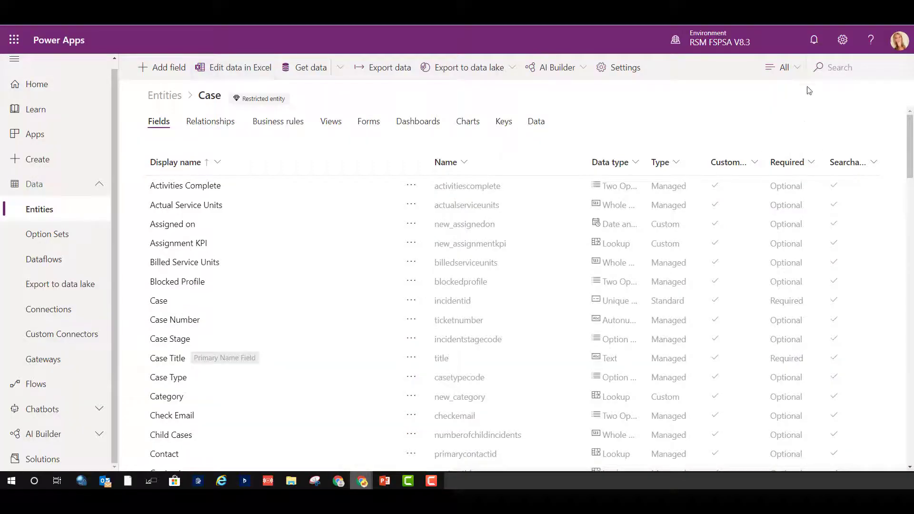
# In Power Apps, find the Case entity's Origin field and examine its advanced option for appearing in the global filter of interactive experience dashboards
pyautogui.click(832, 71)
pyautogui.write('orig')
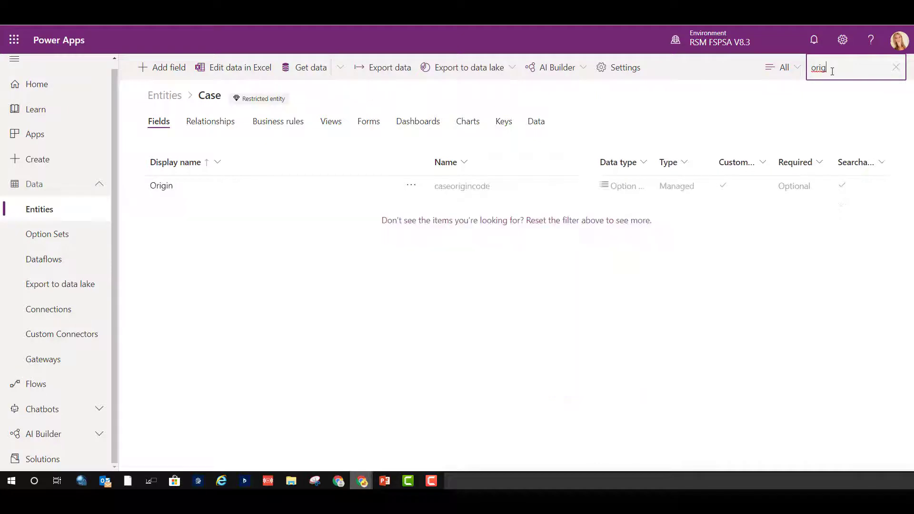
pyautogui.click(169, 188)
pyautogui.scroll(-3, 788, 217)
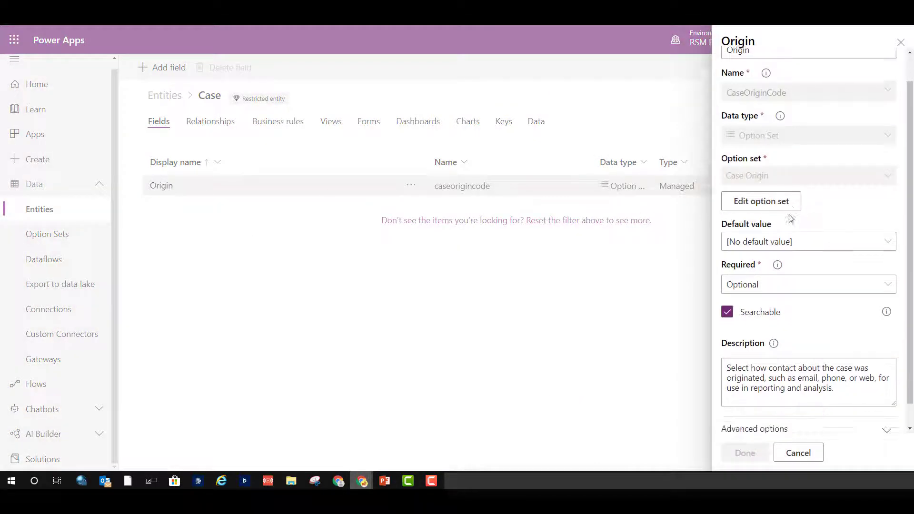
pyautogui.click(765, 406)
pyautogui.scroll(-3, 859, 337)
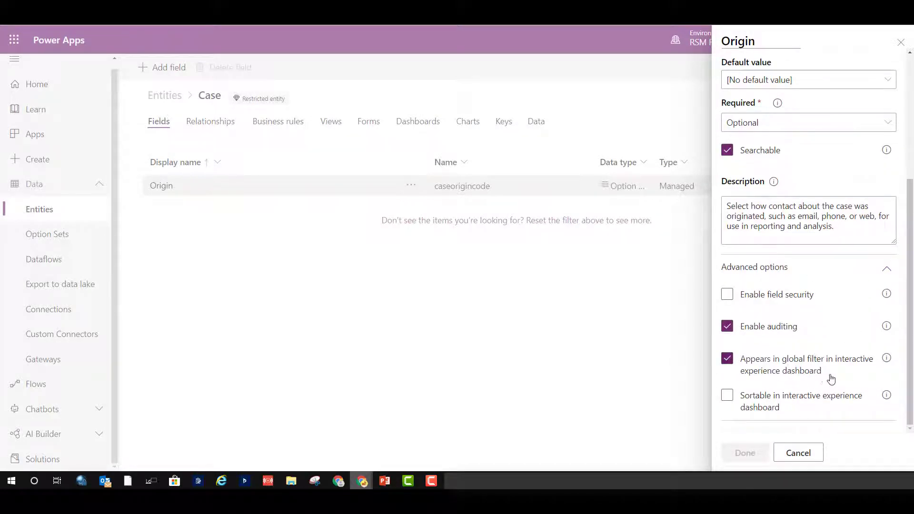
pyautogui.click(753, 364)
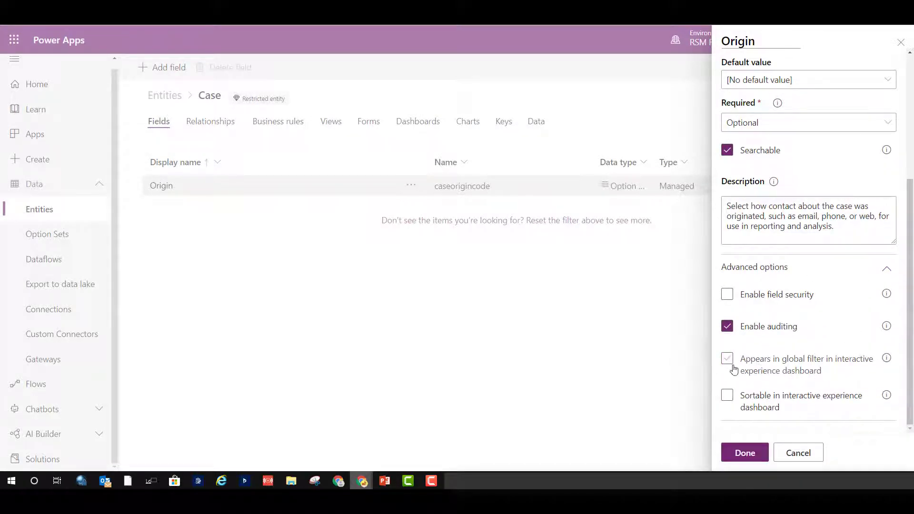
pyautogui.click(729, 360)
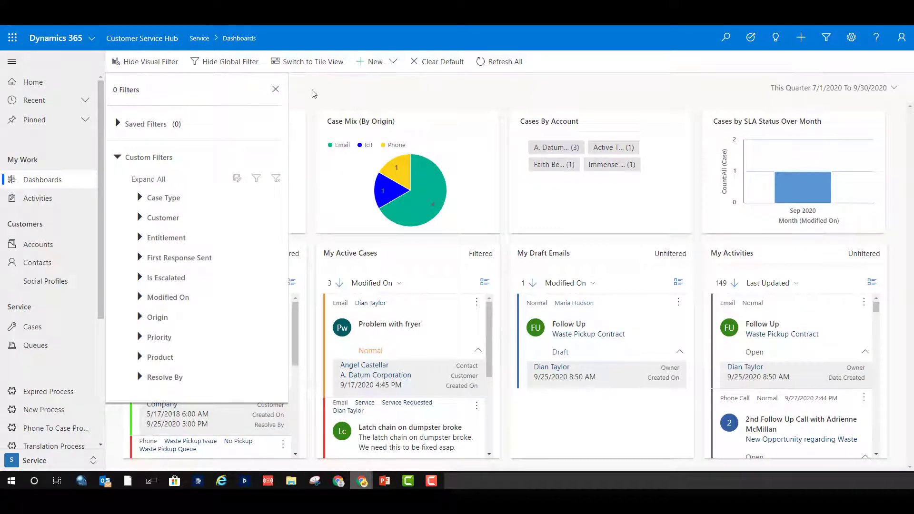
# Close the CSR Dashboard's global filters and examine the color strips on the case cards in the Cases in my queues stream
pyautogui.click(275, 89)
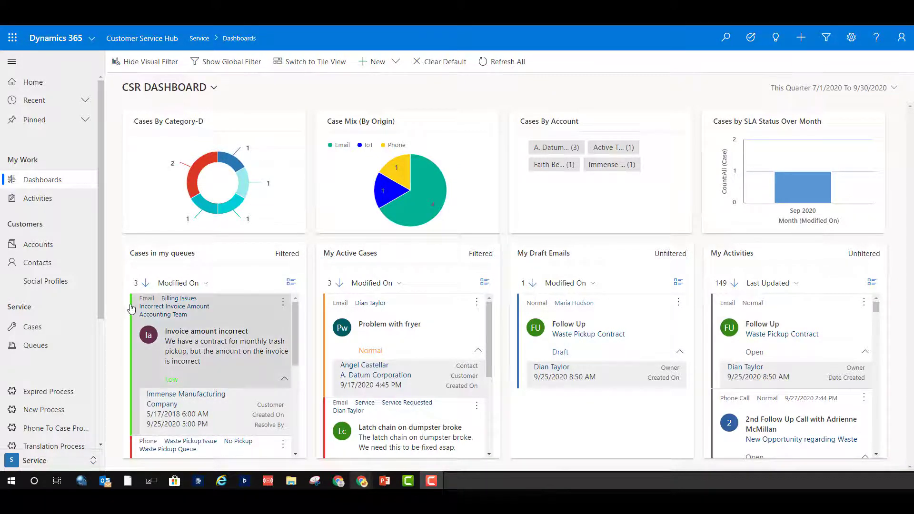
pyautogui.scroll(-2, 136, 311)
pyautogui.scroll(1, 135, 315)
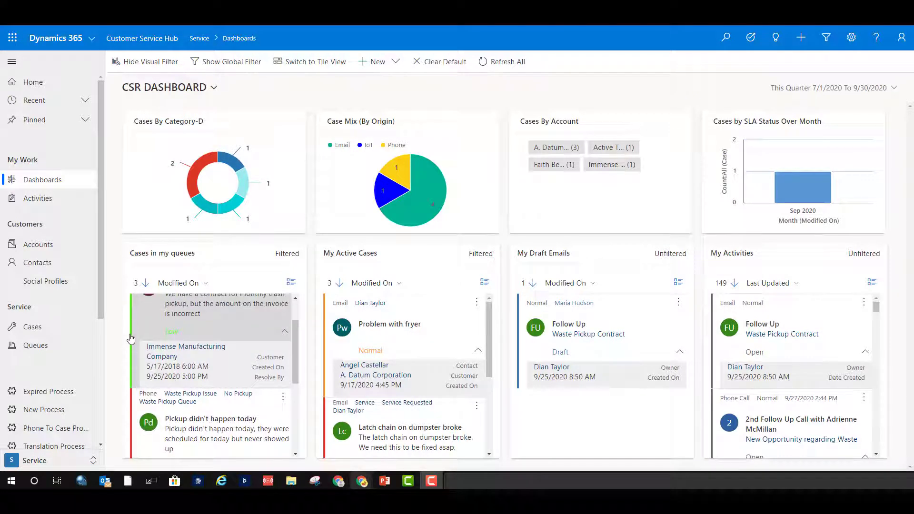
pyautogui.scroll(-3, 131, 350)
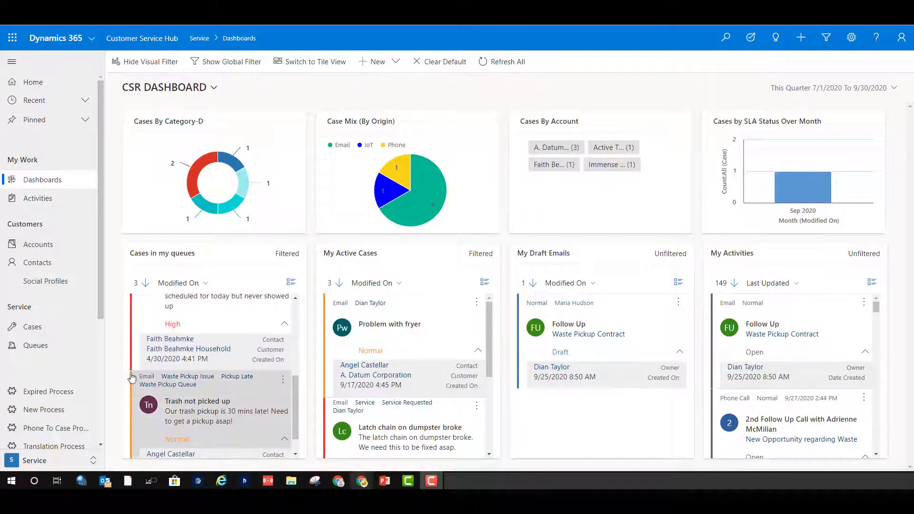
pyautogui.scroll(5, 142, 424)
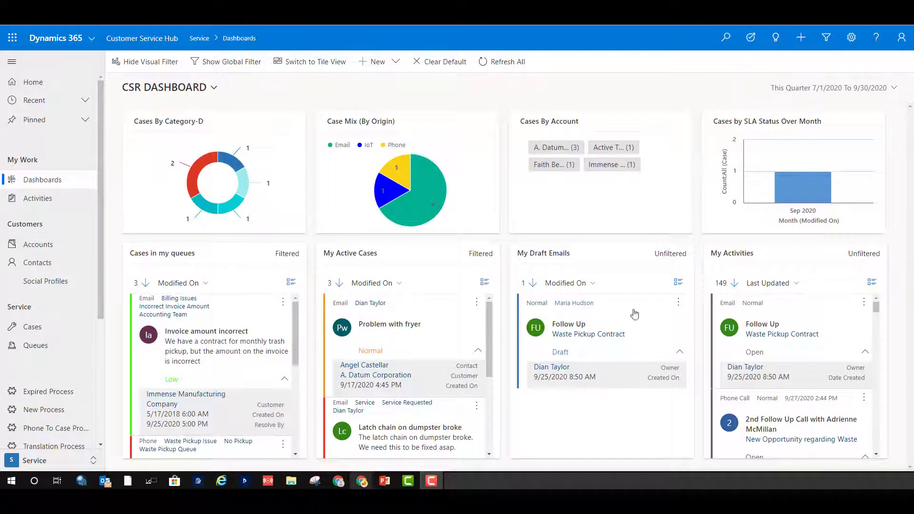
# Switch to the Priority field definition in Power Apps, examine the colors of the High, Normal and Low options, and return to the CSR Dashboard
pyautogui.moveTo(366, 479)
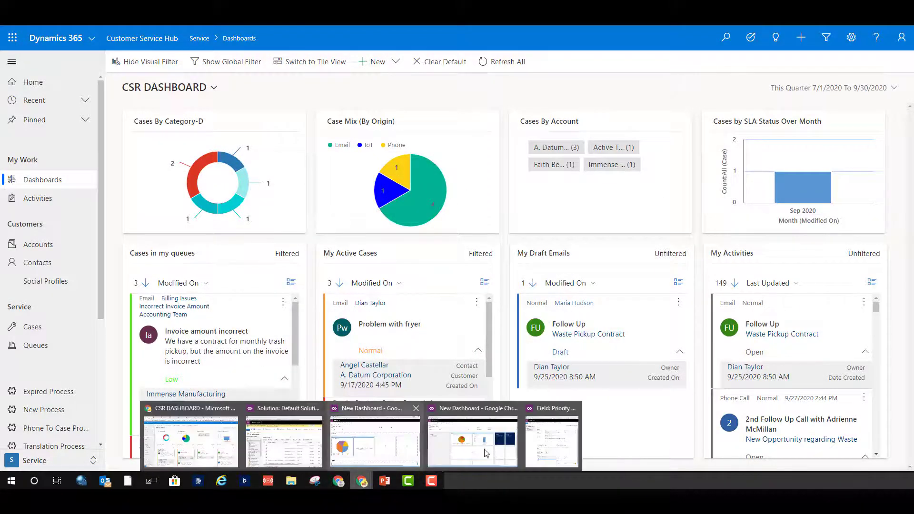
pyautogui.click(547, 430)
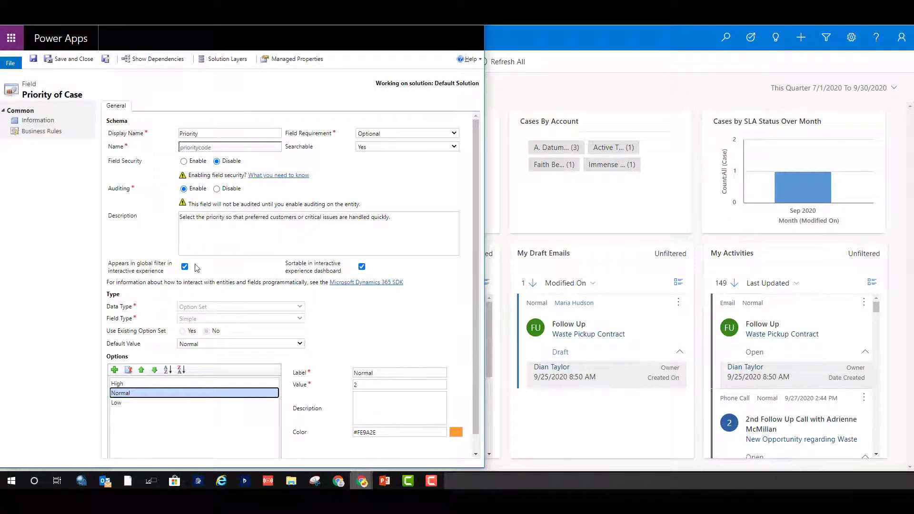
pyautogui.scroll(-1, 199, 271)
pyautogui.click(121, 368)
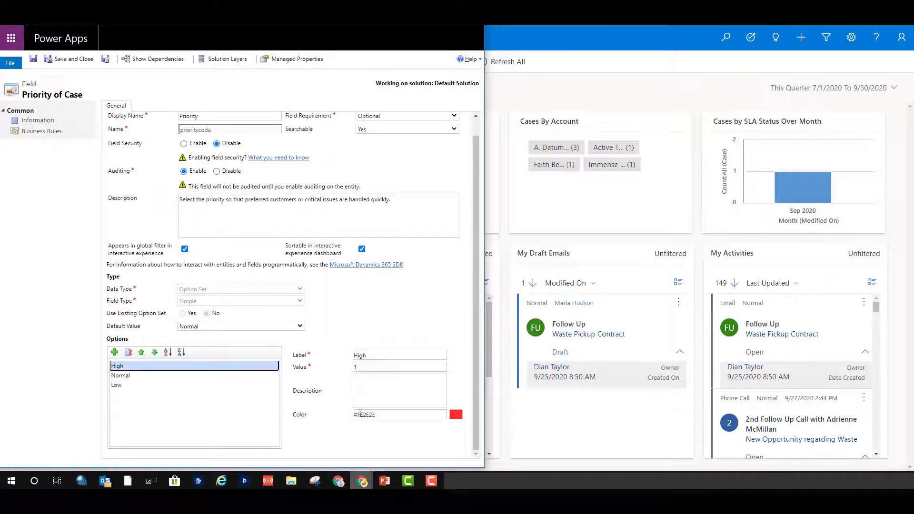
pyautogui.moveTo(386, 415); pyautogui.dragTo(354, 422)
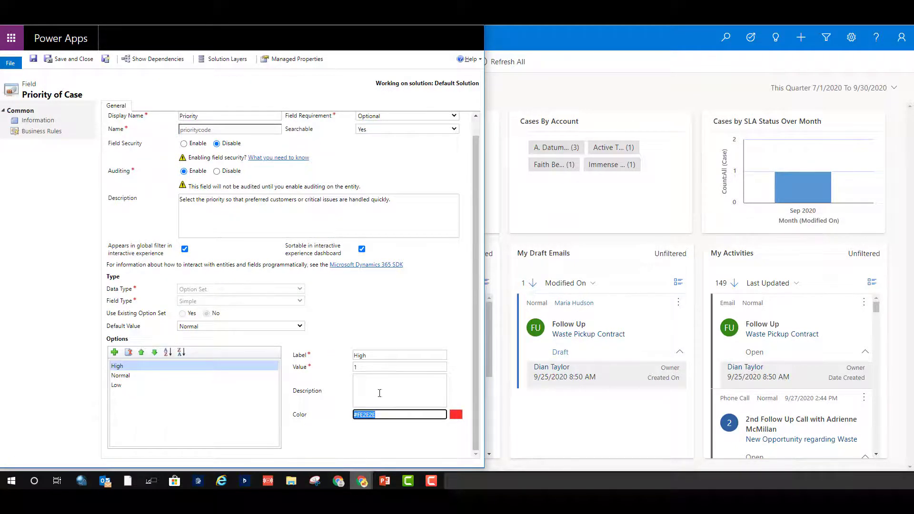
pyautogui.click(119, 376)
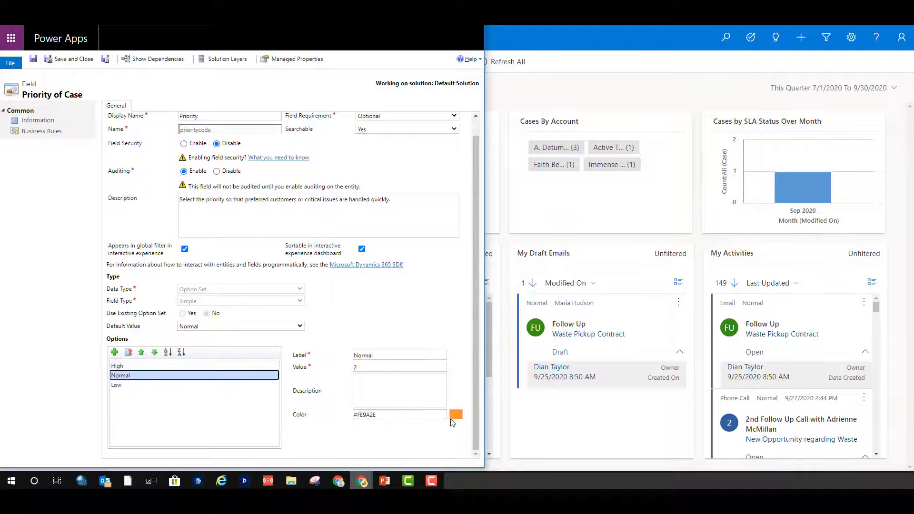
pyautogui.click(116, 386)
pyautogui.moveTo(401, 415); pyautogui.dragTo(347, 417)
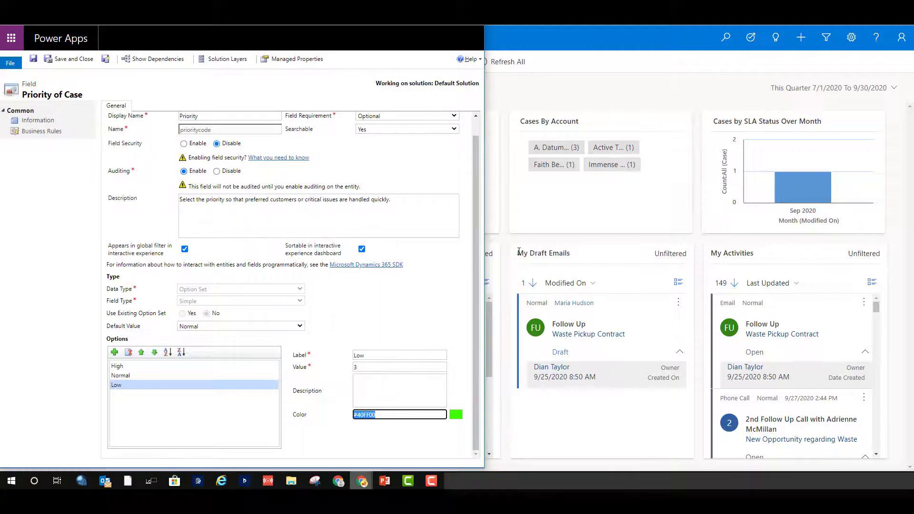
pyautogui.click(524, 220)
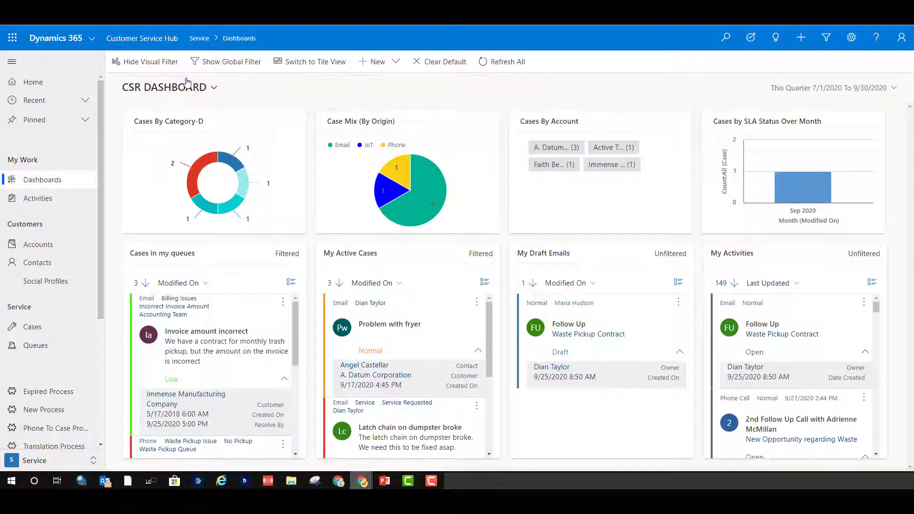
# Switch to the Case entity in Power Apps and close the Origin field's properties without saving
pyautogui.hotkey('alt', 'Tab')
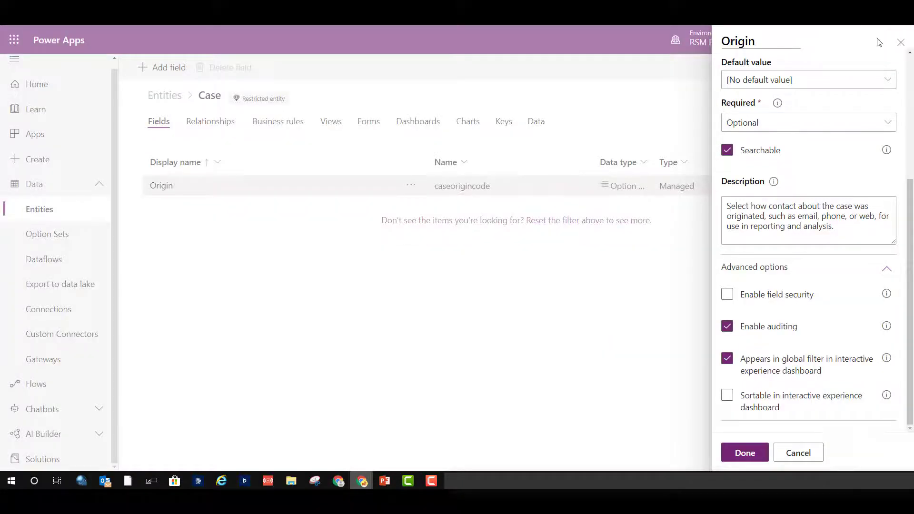
pyautogui.click(901, 42)
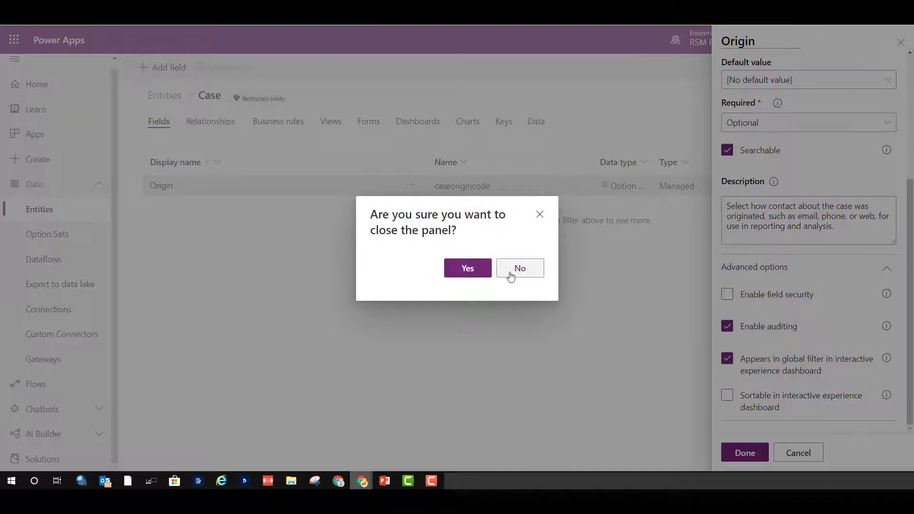
pyautogui.click(464, 269)
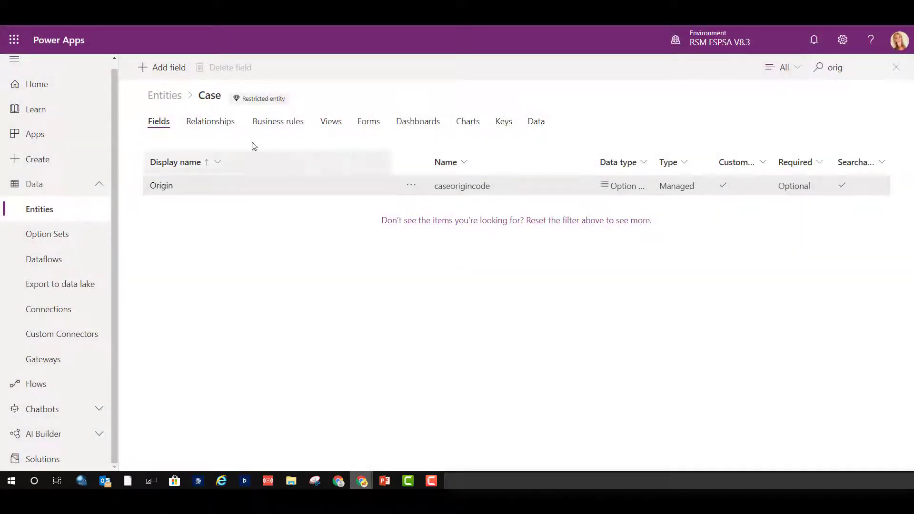
# Clear the filter on the Case entity's forms, open the Case Card form and select the Priority field in its color strip section
pyautogui.click(369, 122)
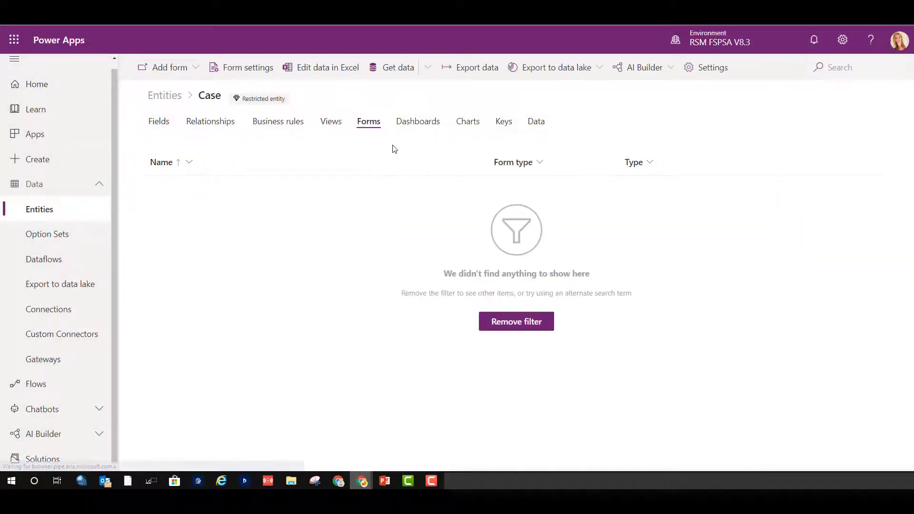
pyautogui.click(516, 322)
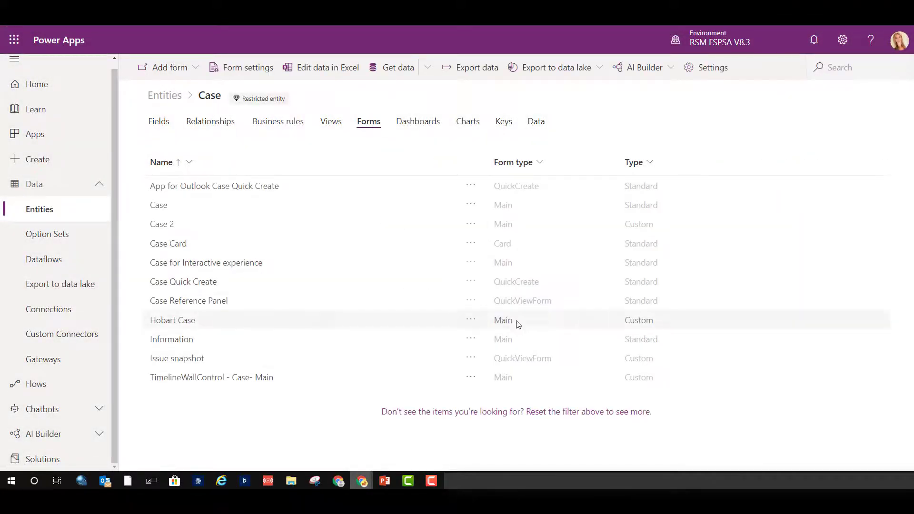
pyautogui.click(159, 246)
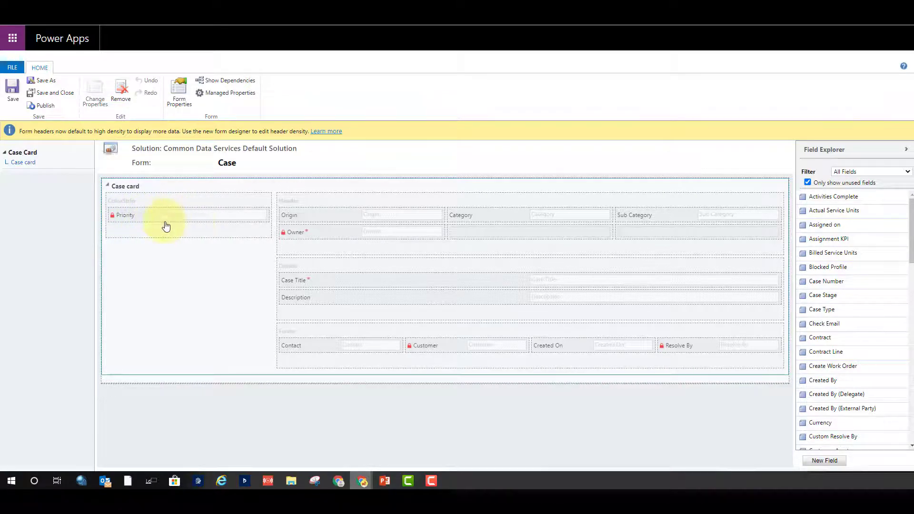
pyautogui.click(139, 215)
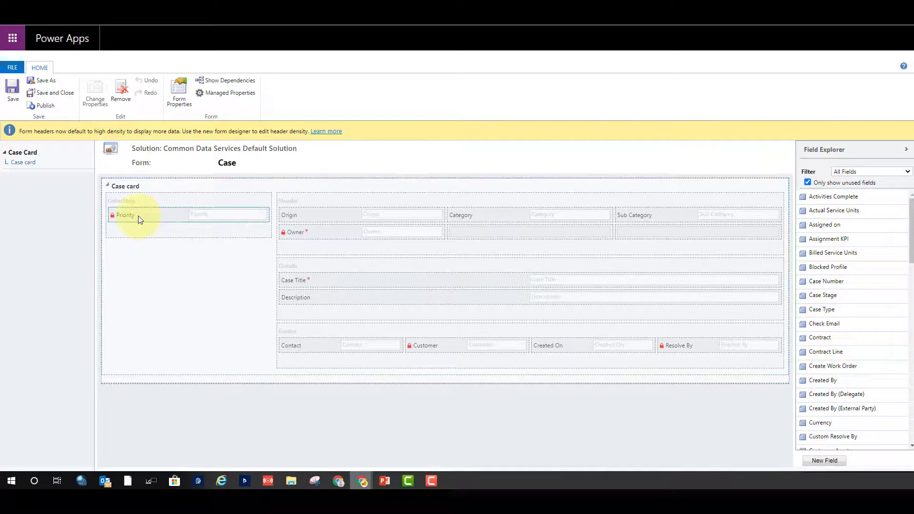